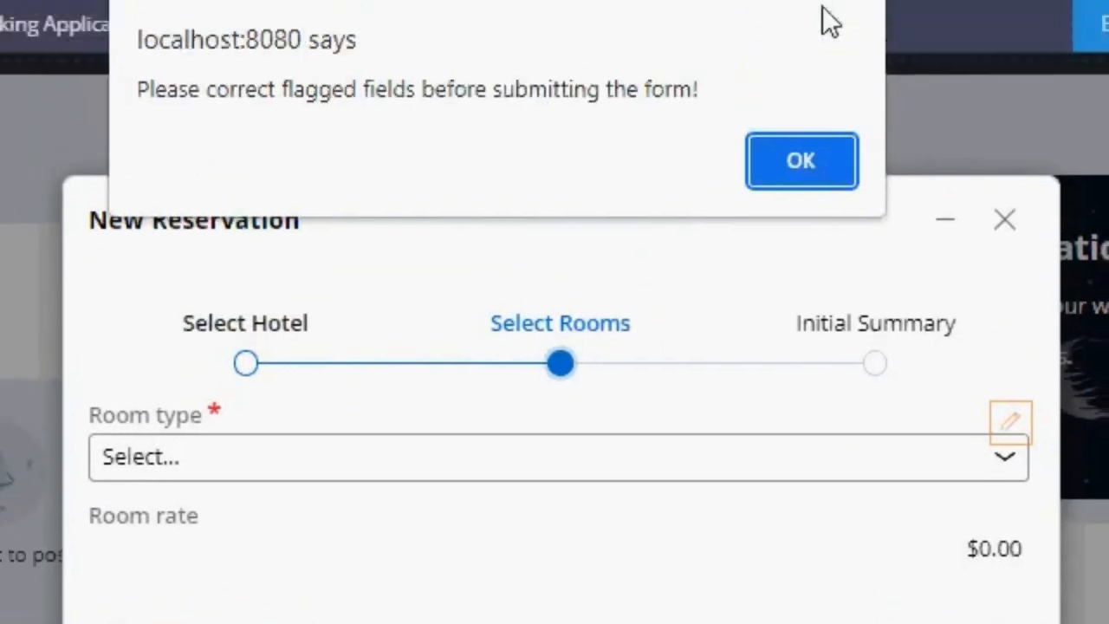
# - Dismiss the flagged-fields alert, choose the Single room type and return to the reservation's Select Hotel step
pyautogui.click(814, 16)
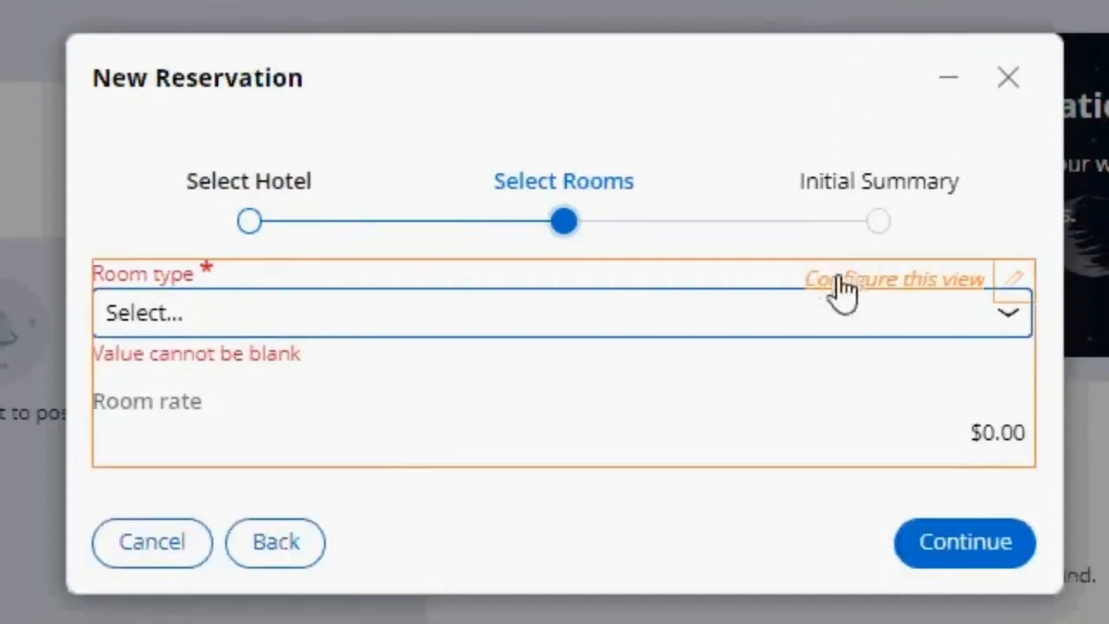
pyautogui.click(249, 454)
pyautogui.click(247, 389)
pyautogui.click(941, 507)
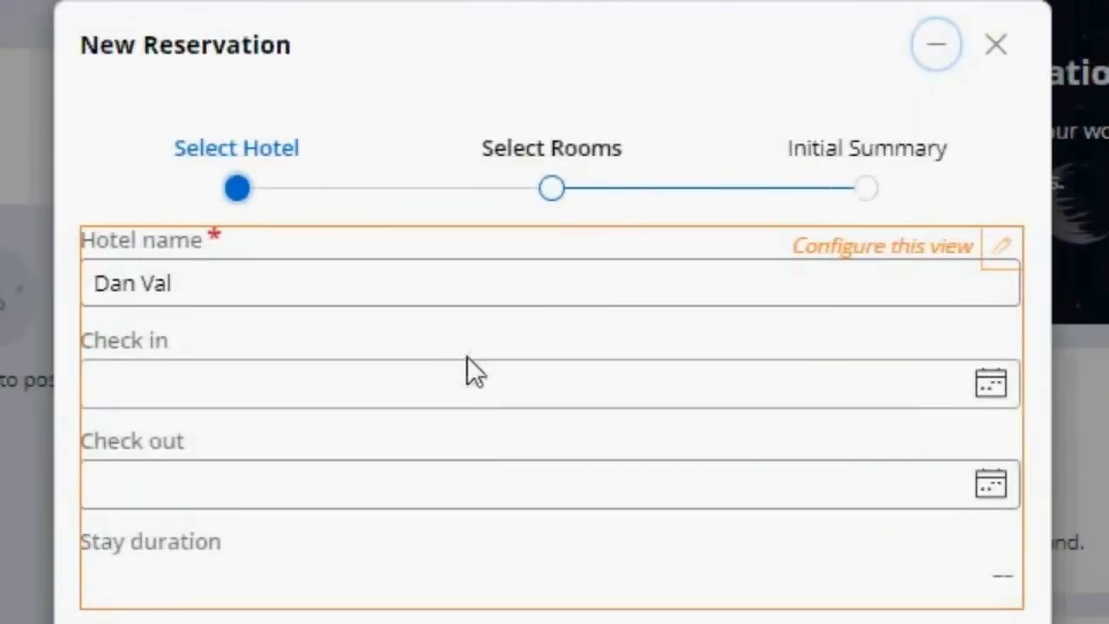
# - Set the reservation's check-in date to 7/13/2023 and its check-out date to 7/28/2023
pyautogui.click(327, 376)
pyautogui.click(341, 507)
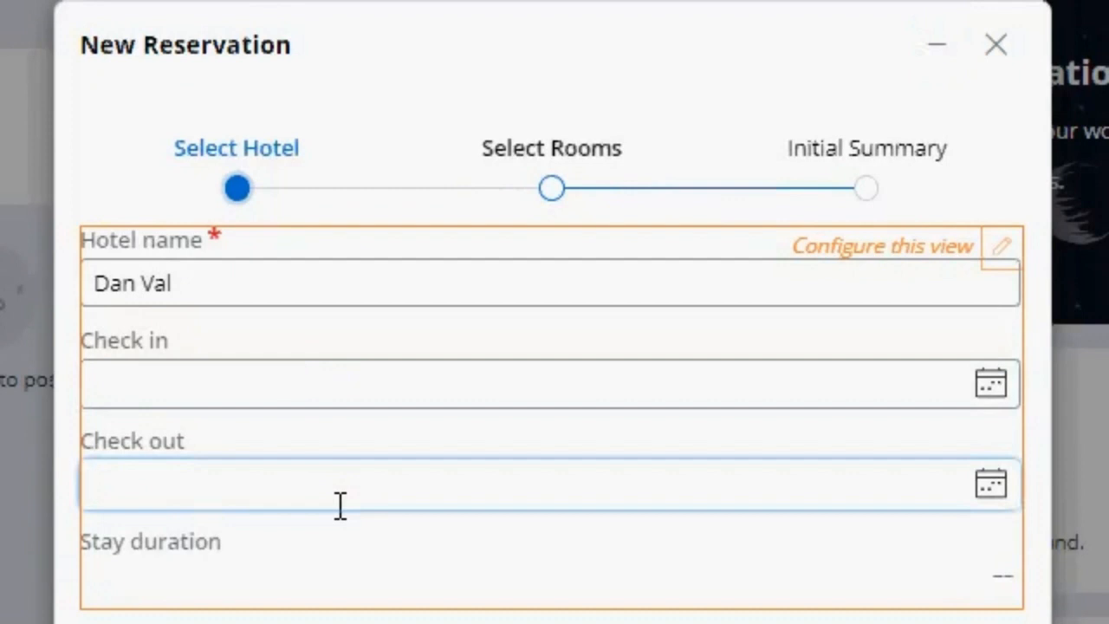
pyautogui.click(988, 391)
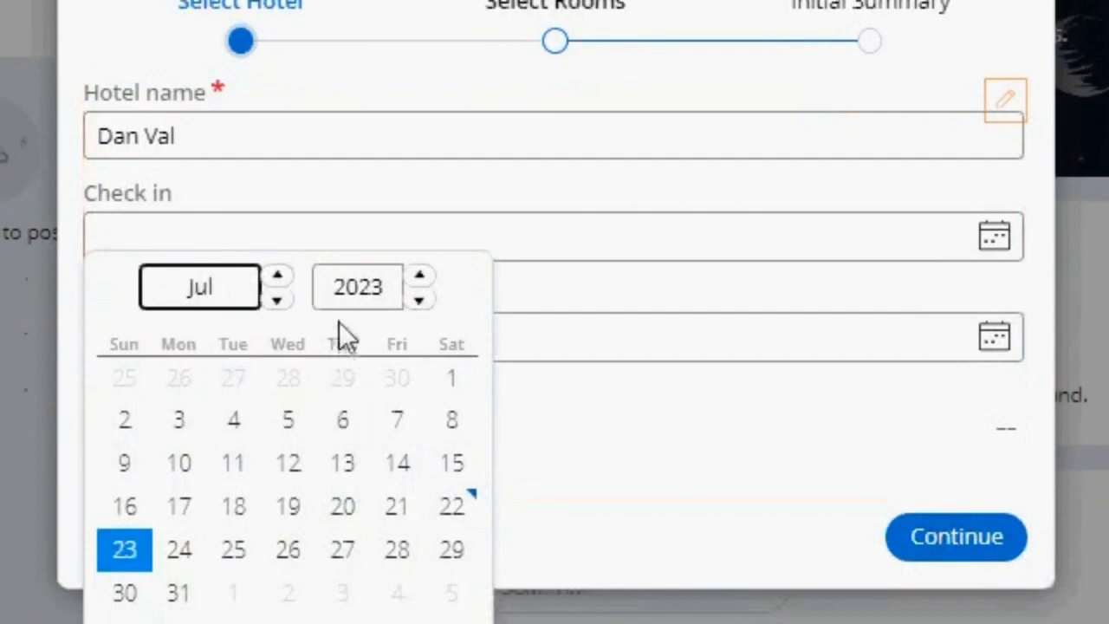
pyautogui.click(362, 459)
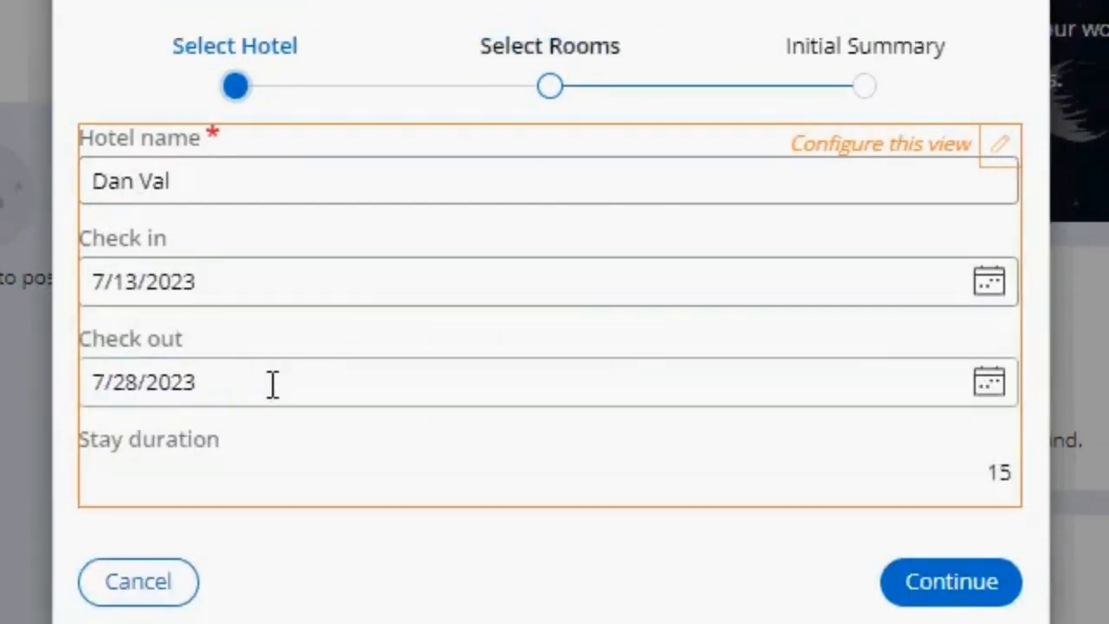
# - Set both the check-in and check-out dates to 7/22/2023 and continue to room selection
pyautogui.click(987, 286)
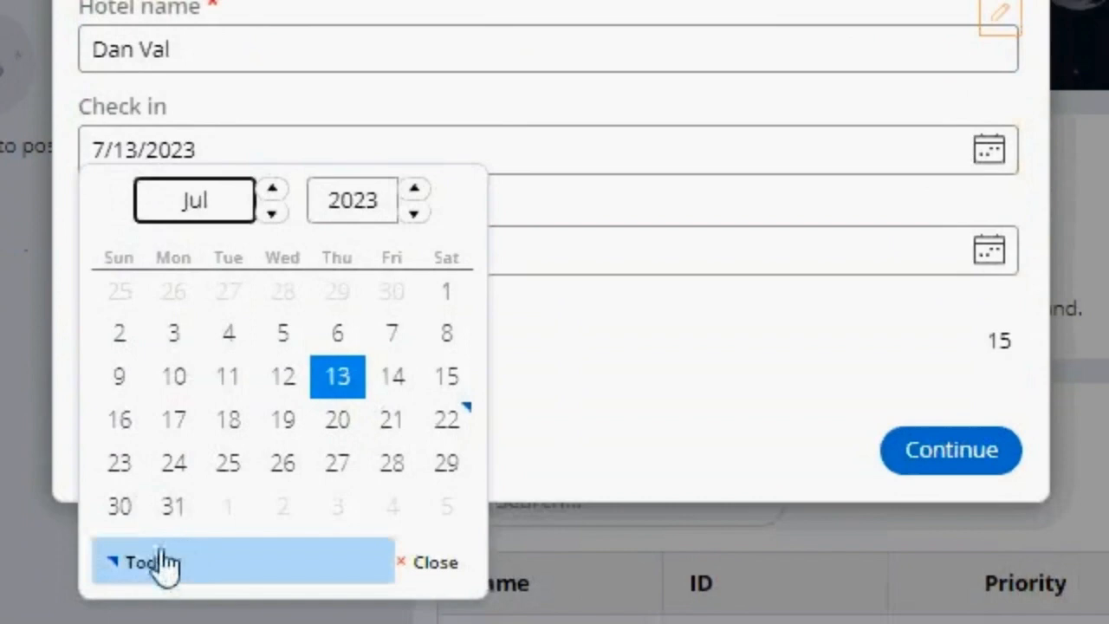
pyautogui.click(165, 564)
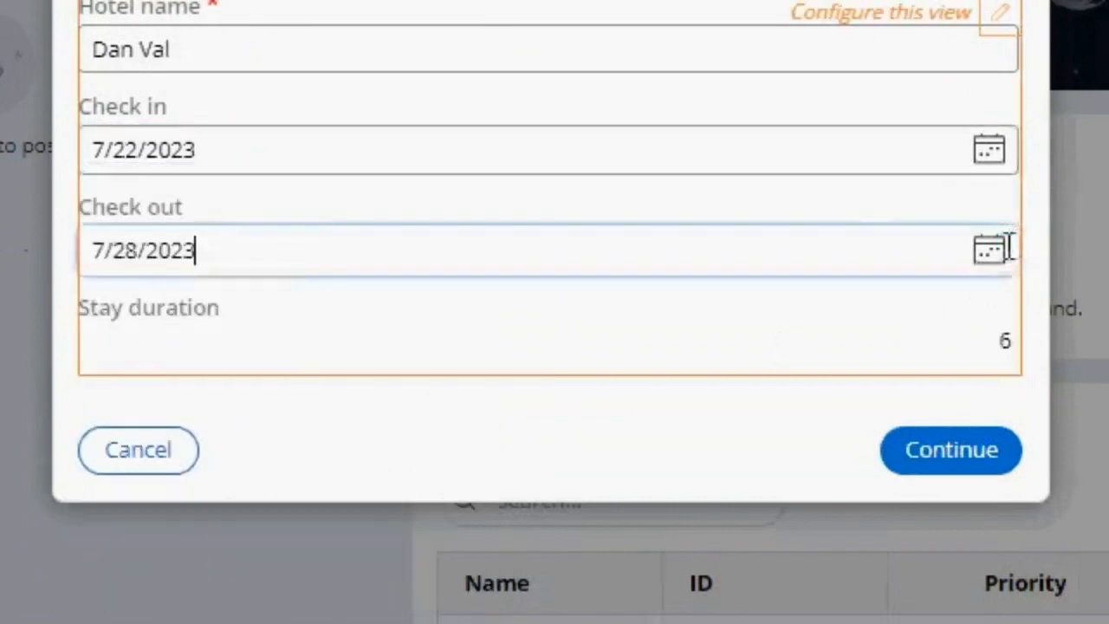
pyautogui.click(989, 250)
pyautogui.click(120, 568)
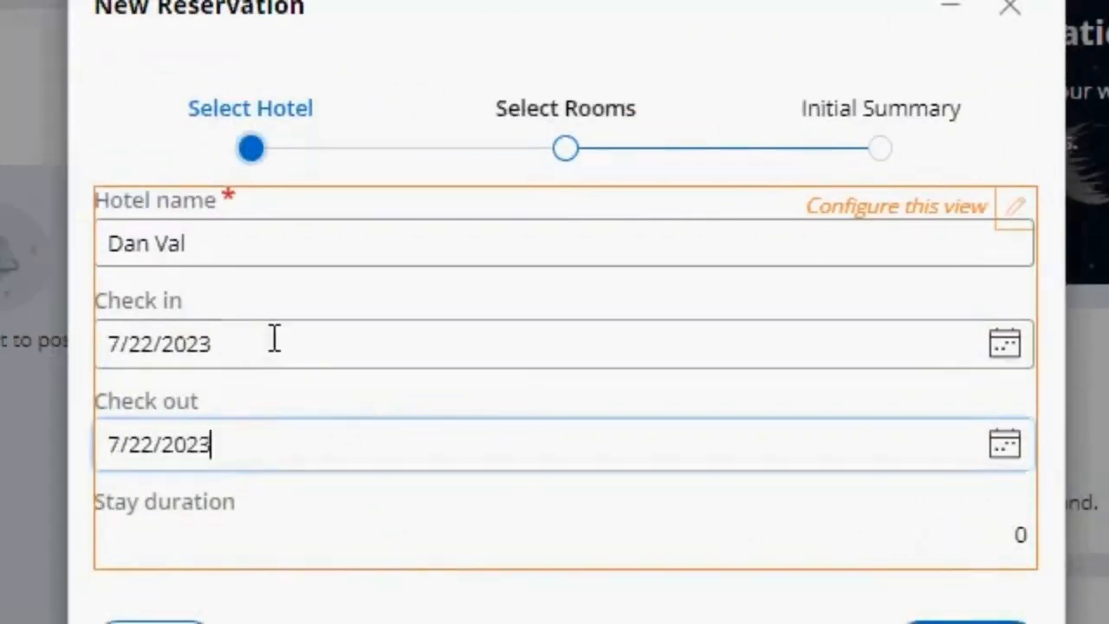
pyautogui.click(273, 339)
pyautogui.click(323, 440)
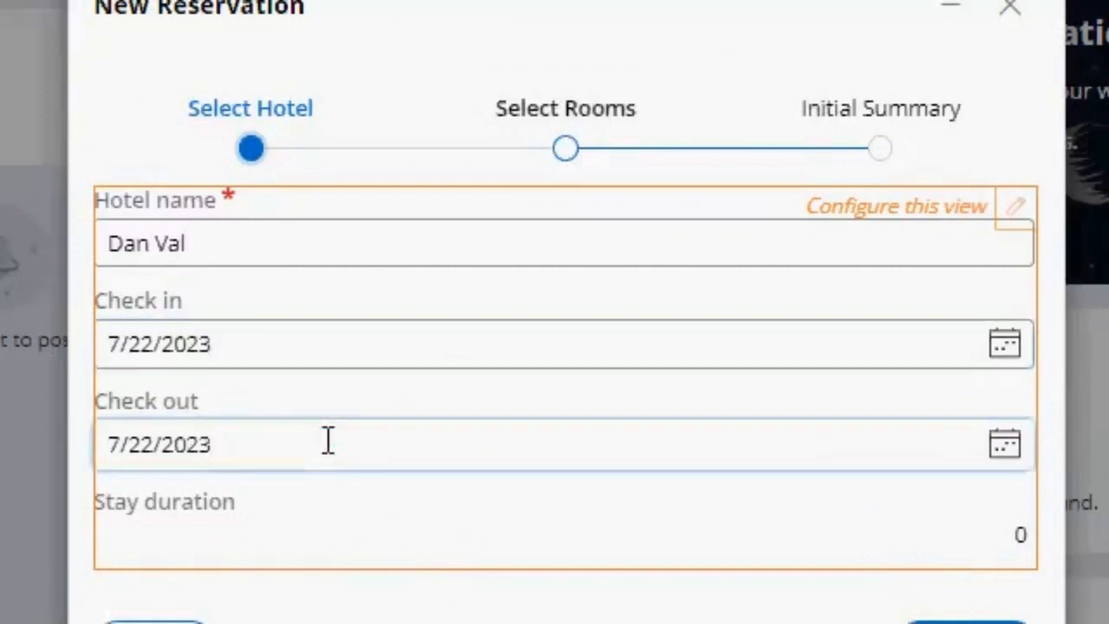
pyautogui.click(967, 563)
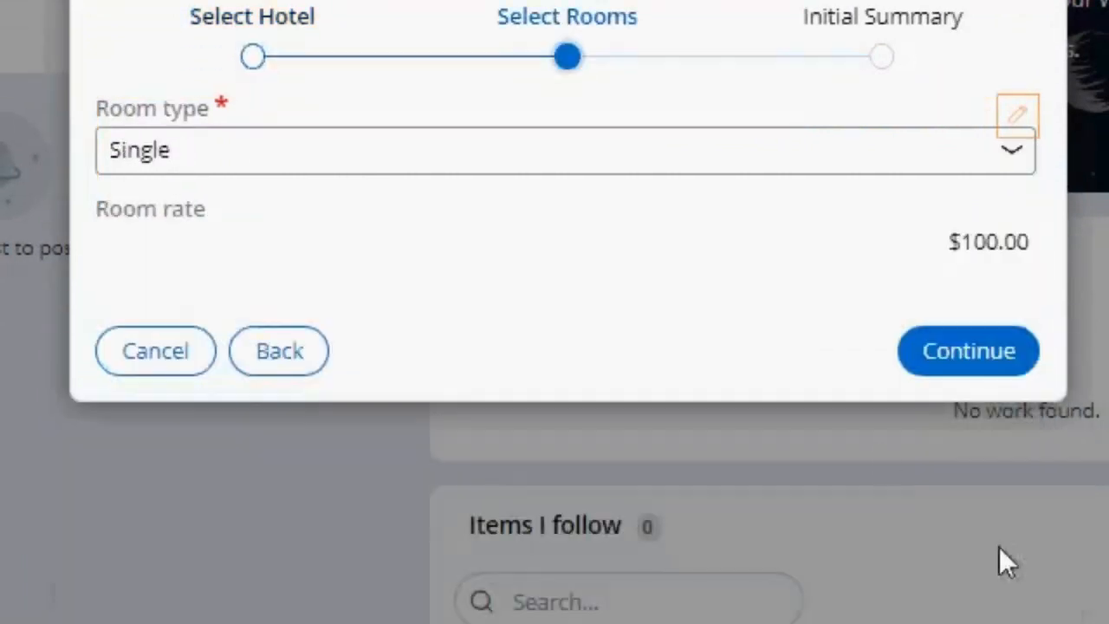
# - Return to hotel selection, set the check-out date to 8/24/2023 and continue to the Select Rooms step
pyautogui.click(251, 338)
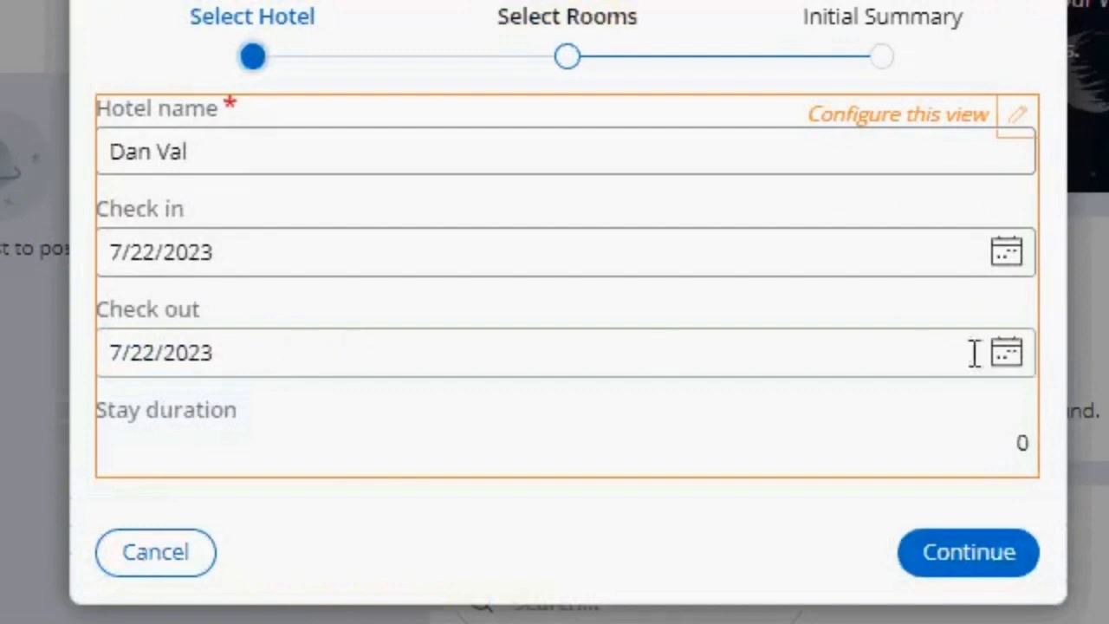
pyautogui.click(1006, 354)
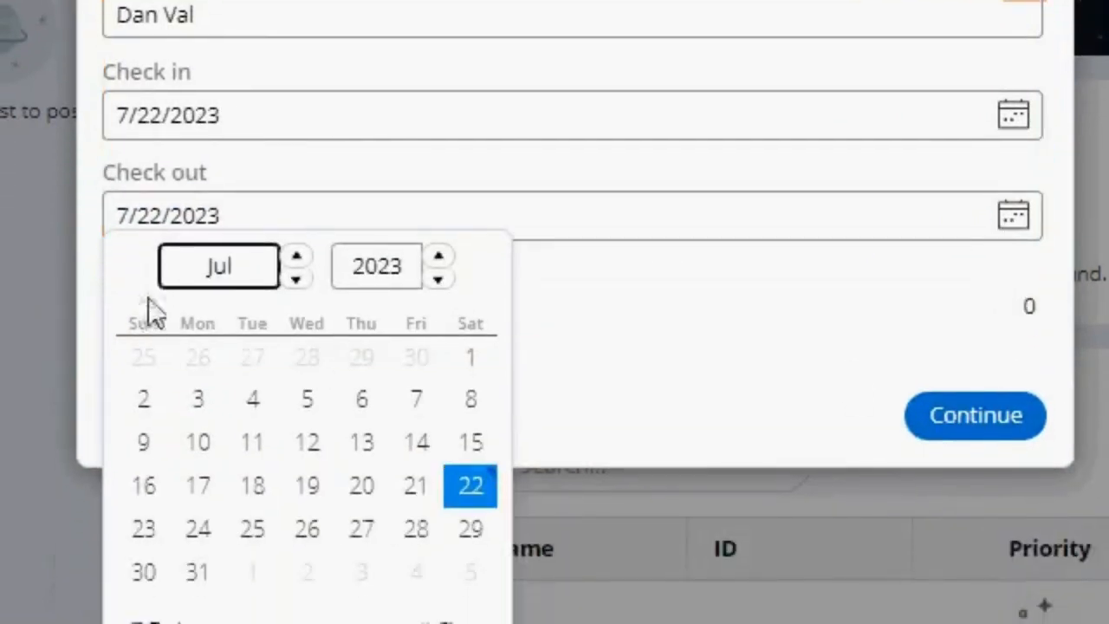
pyautogui.click(290, 392)
pyautogui.click(364, 441)
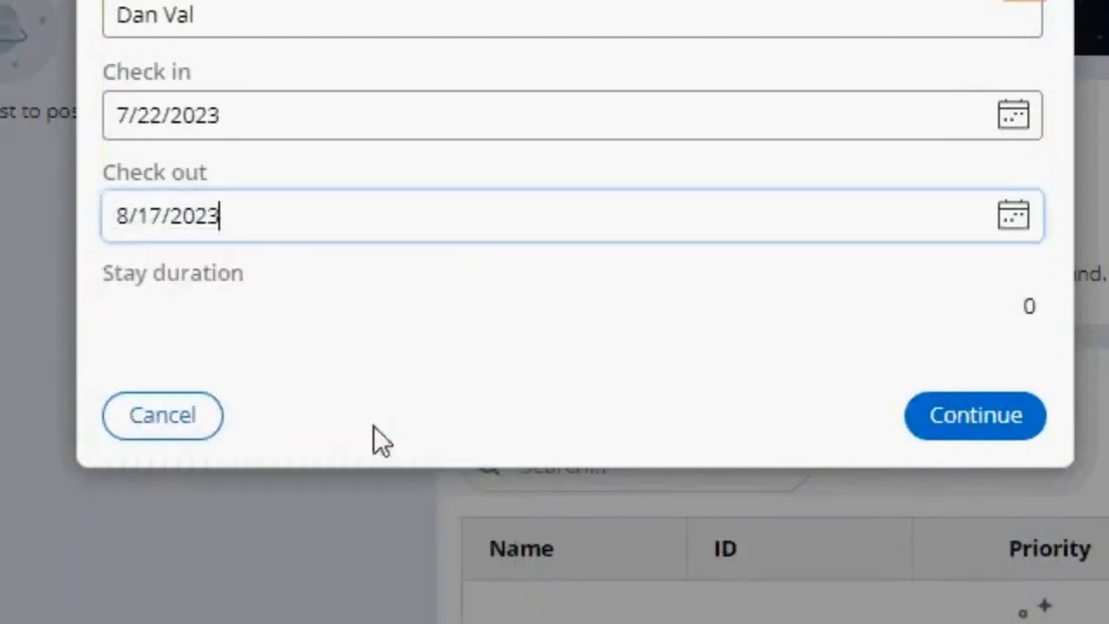
pyautogui.click(1013, 222)
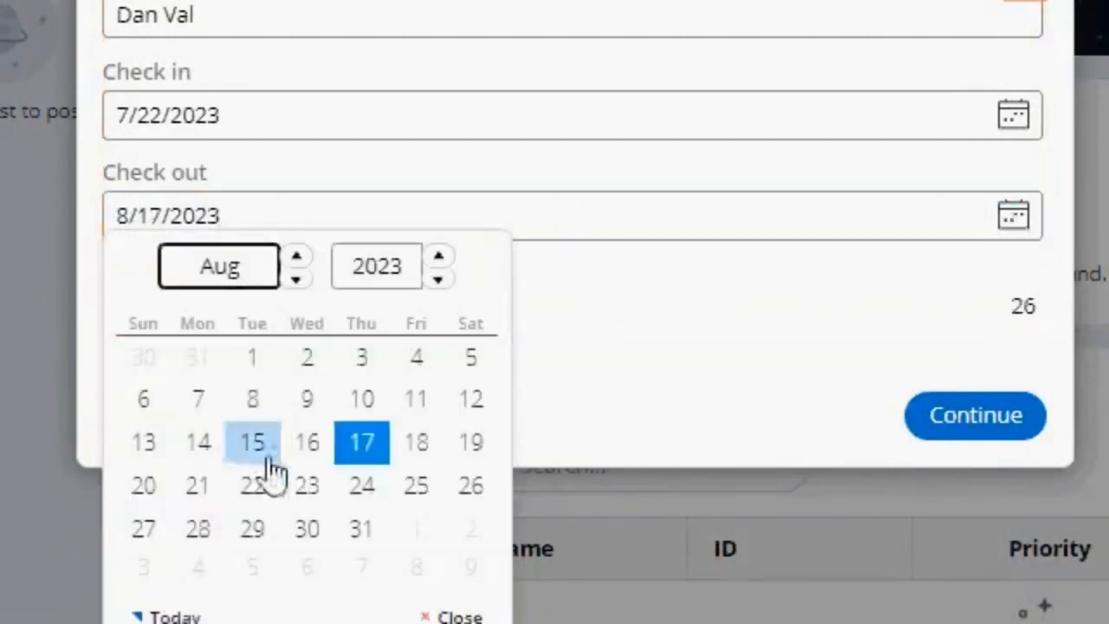
pyautogui.click(364, 513)
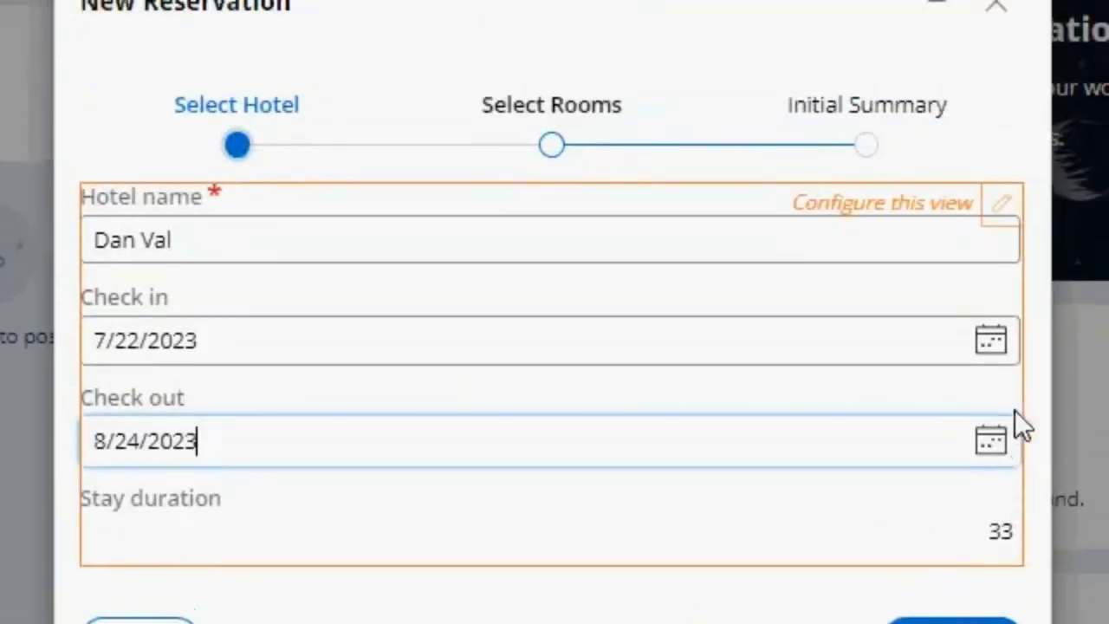
pyautogui.click(954, 621)
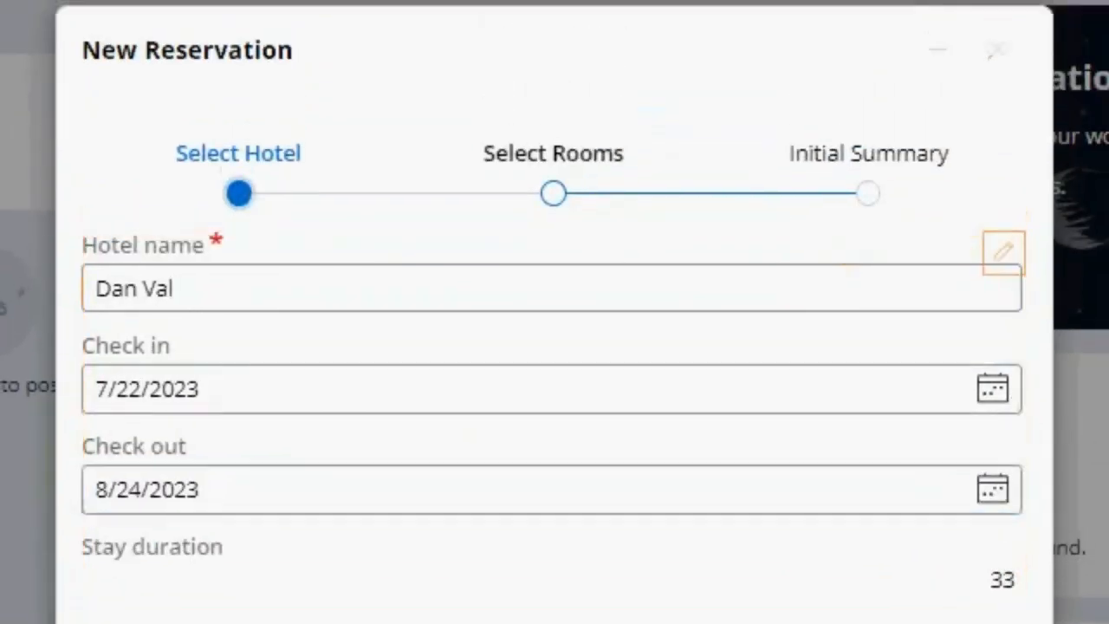
# - Close and delete the unsubmitted reservation case, then return to the Reservation case type's workflow
pyautogui.click(997, 6)
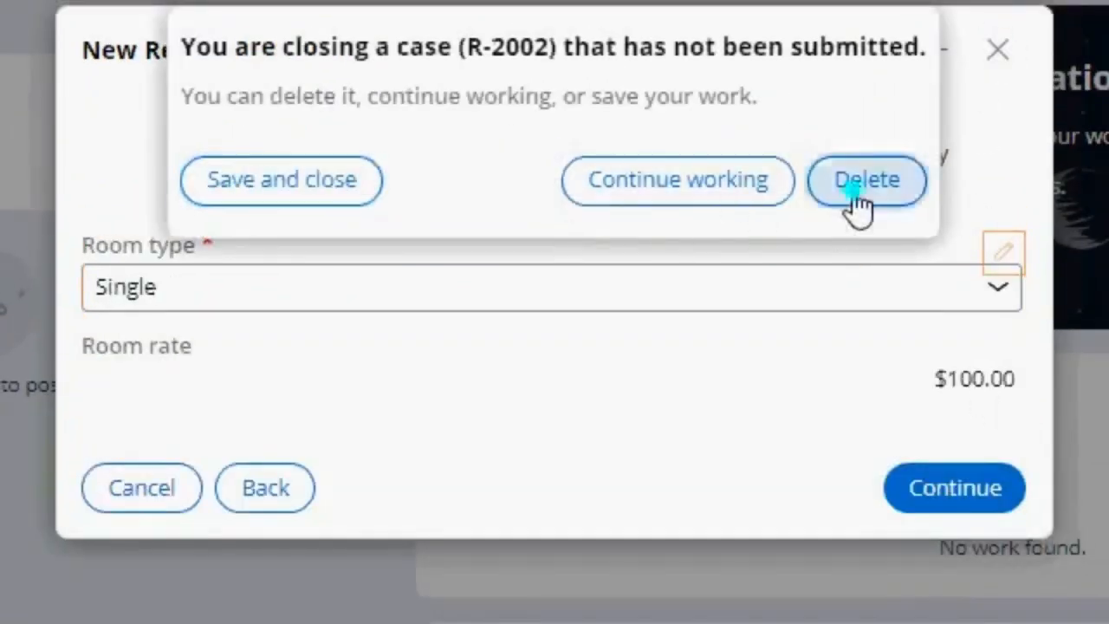
pyautogui.click(854, 190)
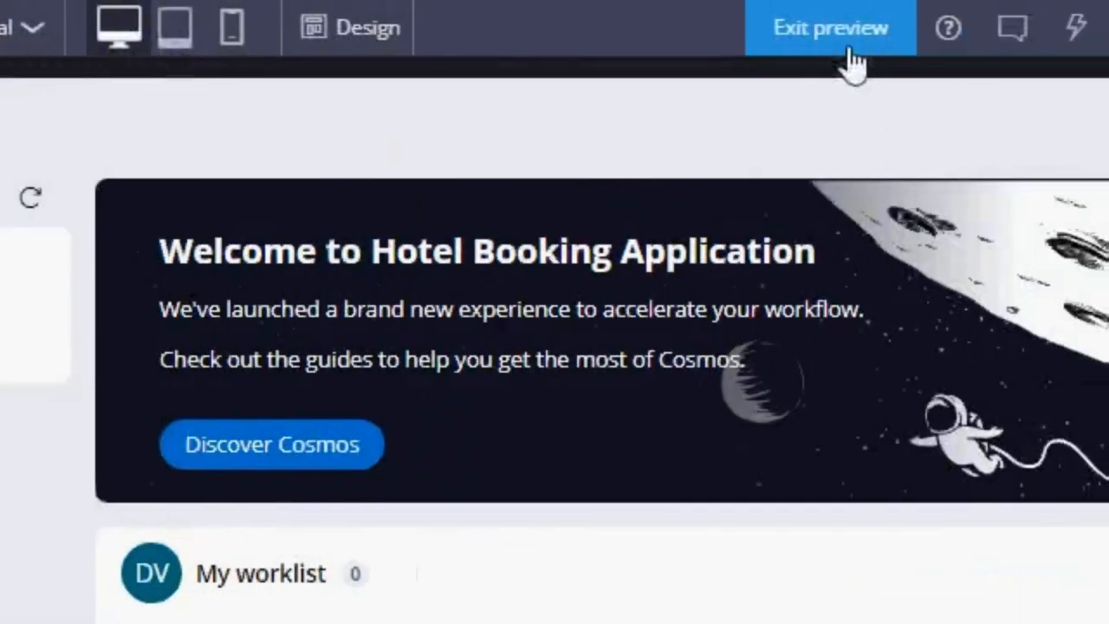
pyautogui.click(1108, 0)
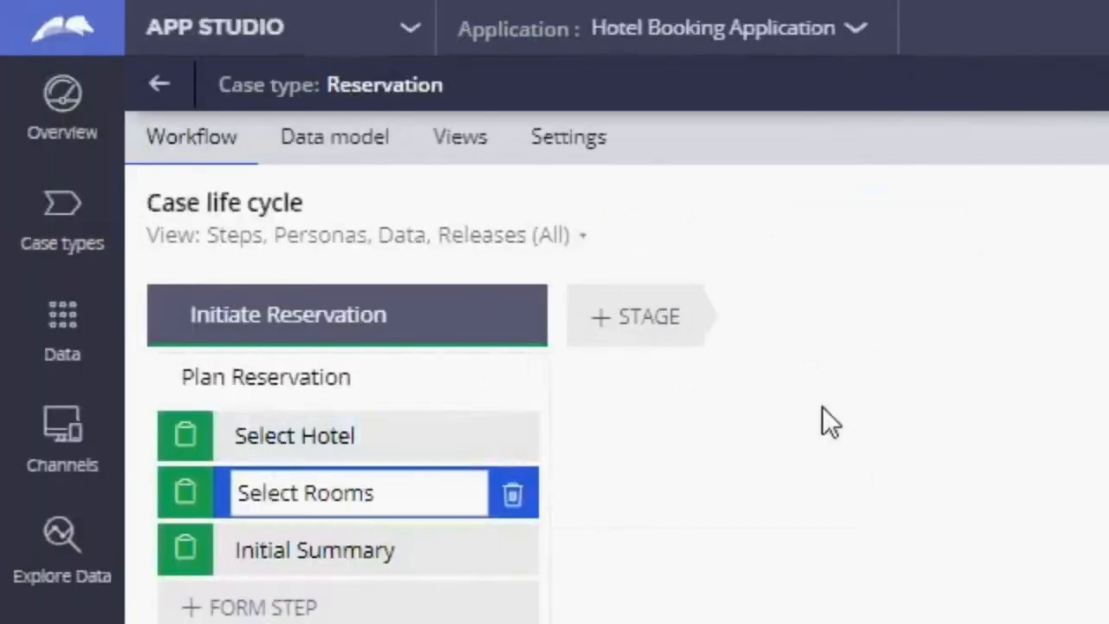
# - Open the Select Hotel step's view configuration and add a validation condition
pyautogui.click(417, 438)
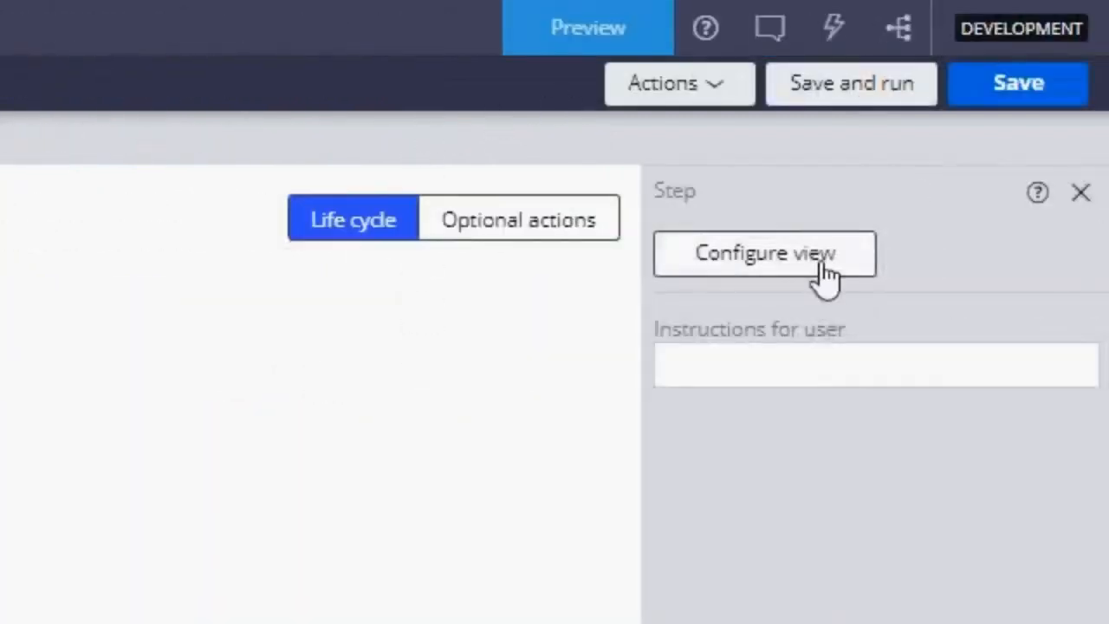
pyautogui.click(817, 263)
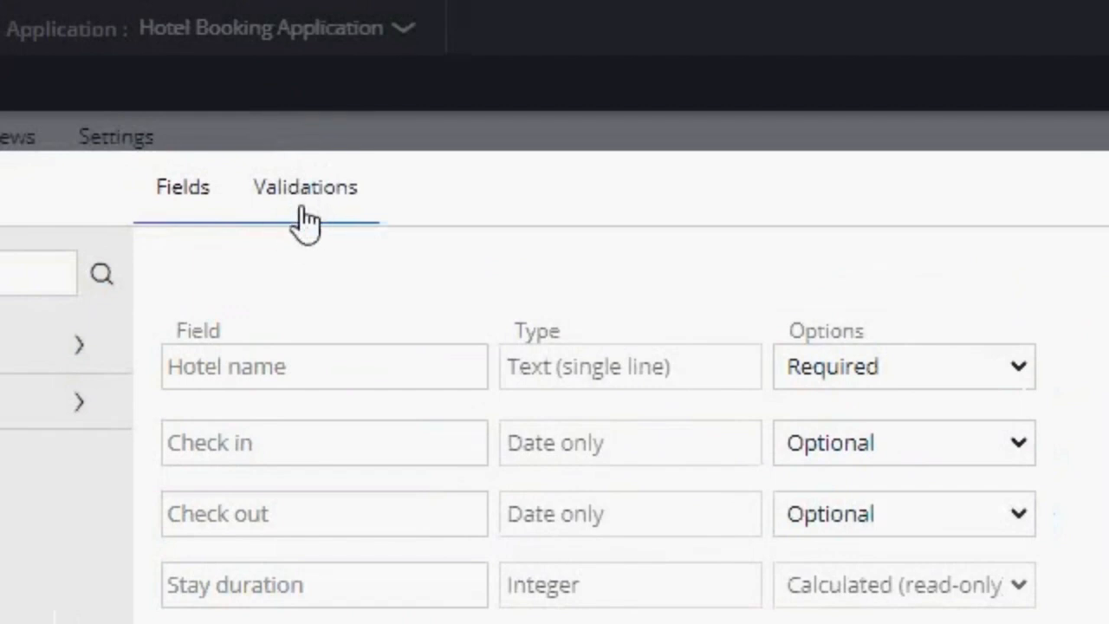
pyautogui.click(303, 210)
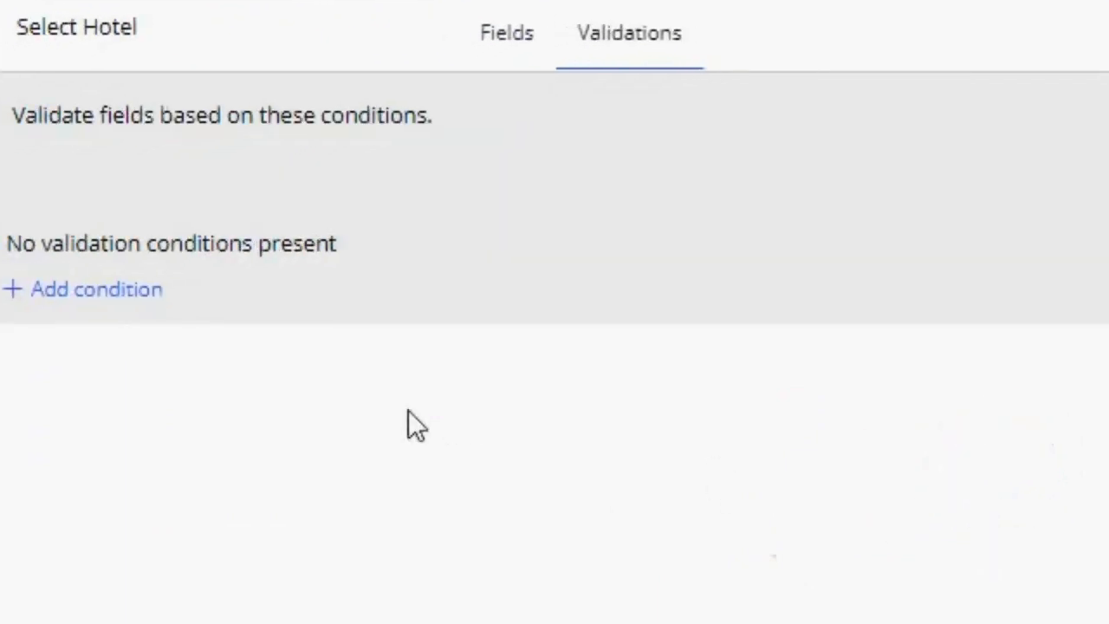
pyautogui.click(127, 293)
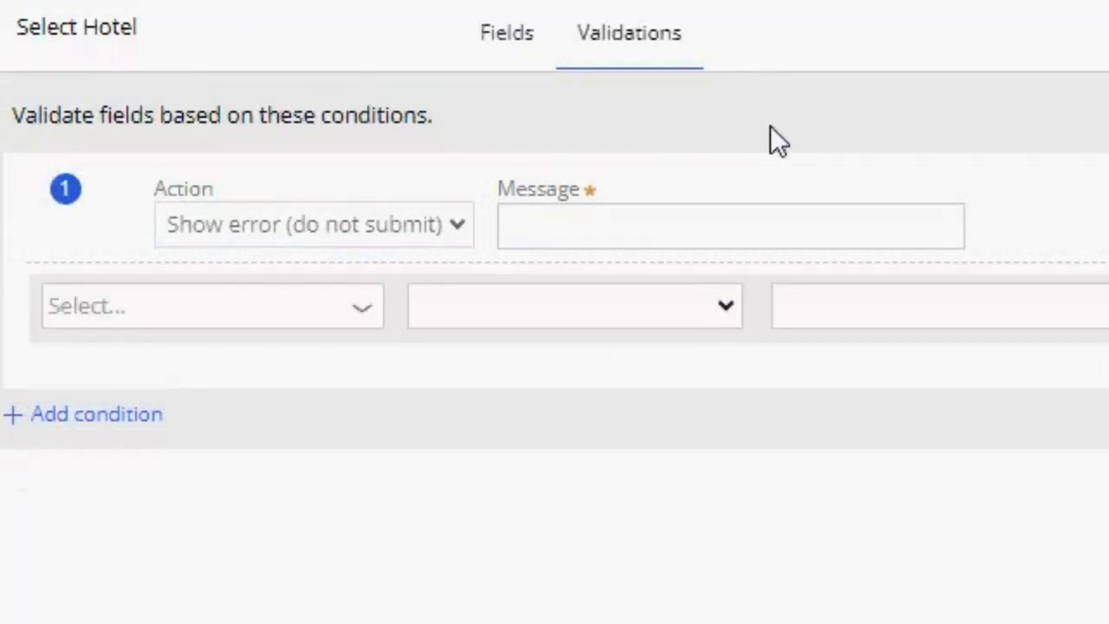
# - Enter "Please select and appropriate check-in and checkout dates." as the validation condition's error message
pyautogui.click(700, 215)
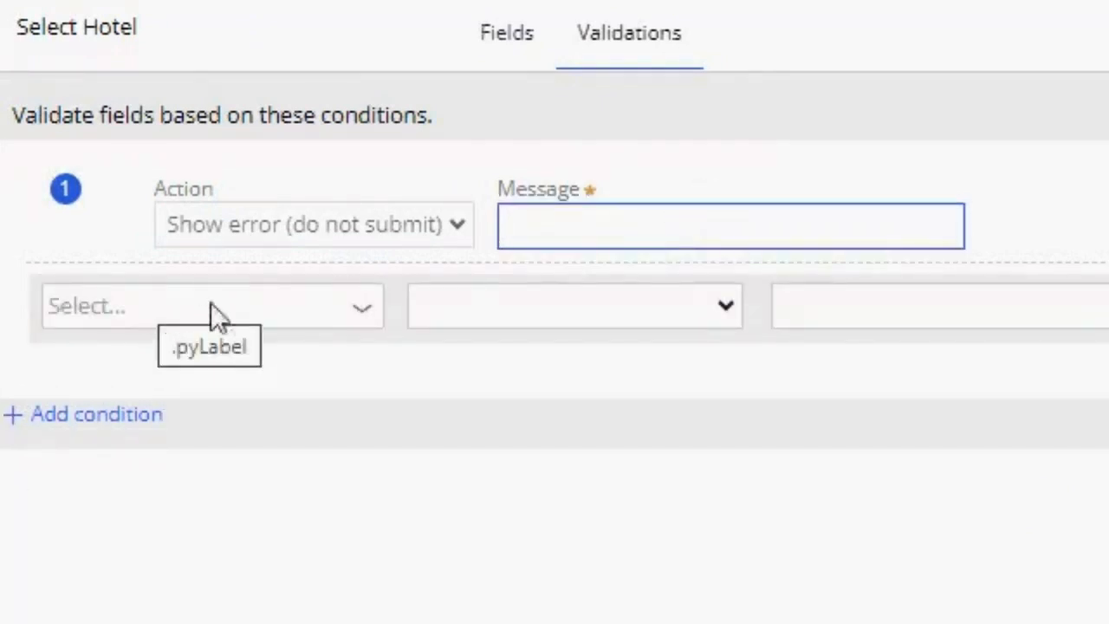
pyautogui.click(320, 305)
pyautogui.click(626, 227)
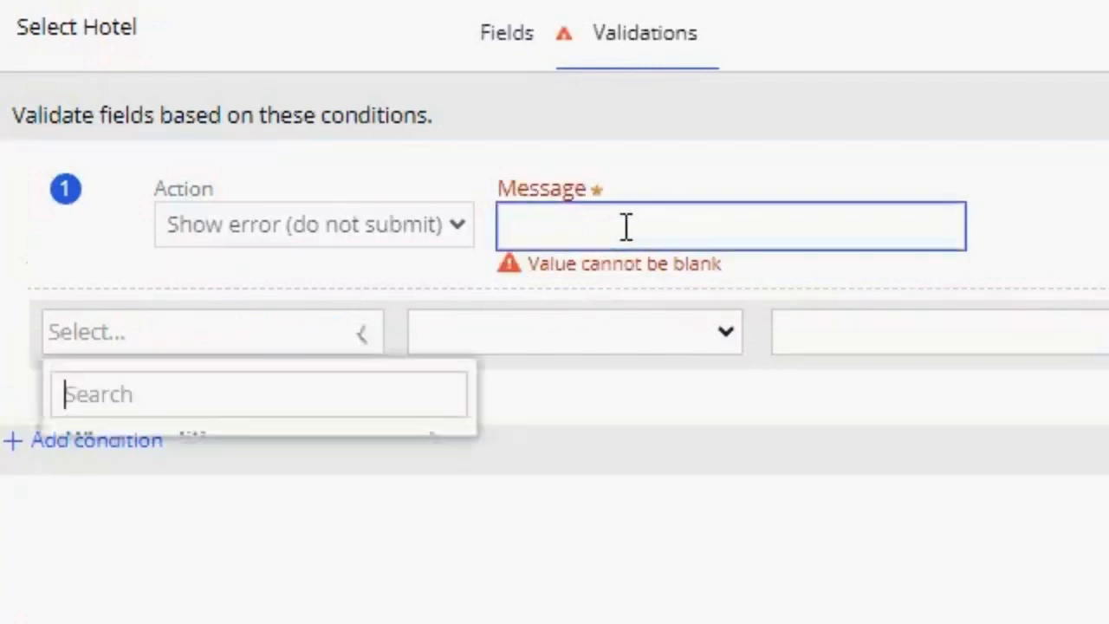
pyautogui.click(611, 226)
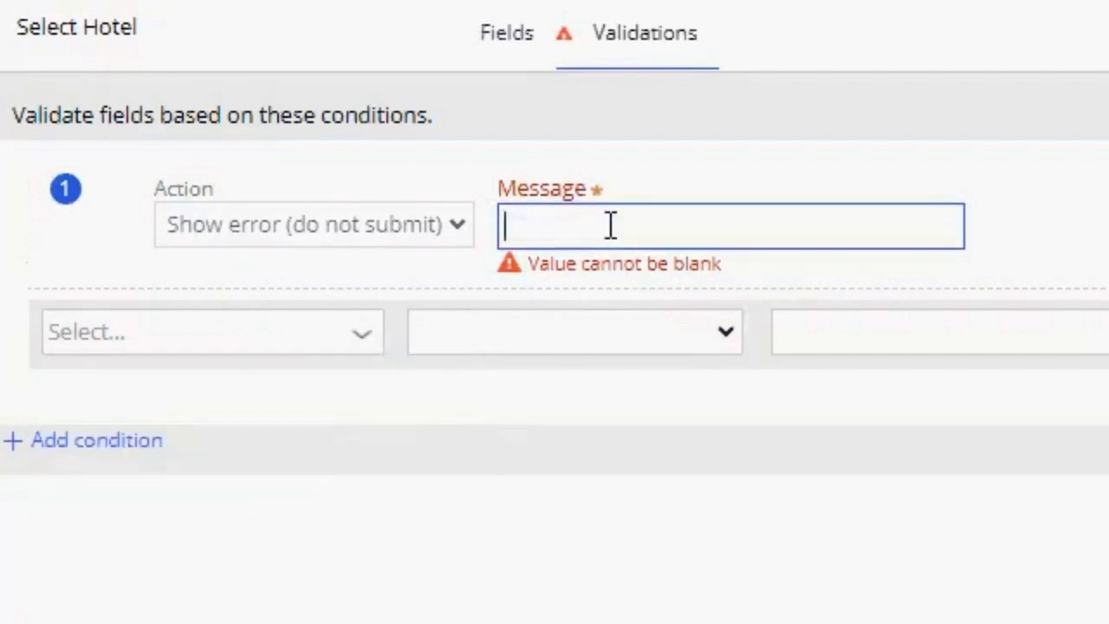
pyautogui.write('Please select')
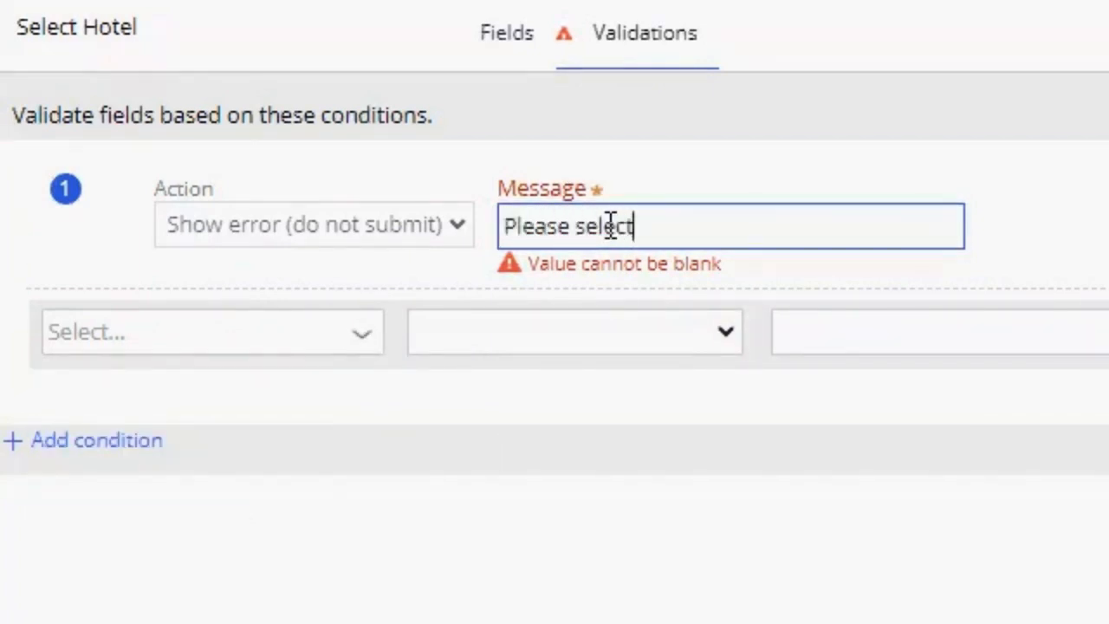
pyautogui.write(' and appropri')
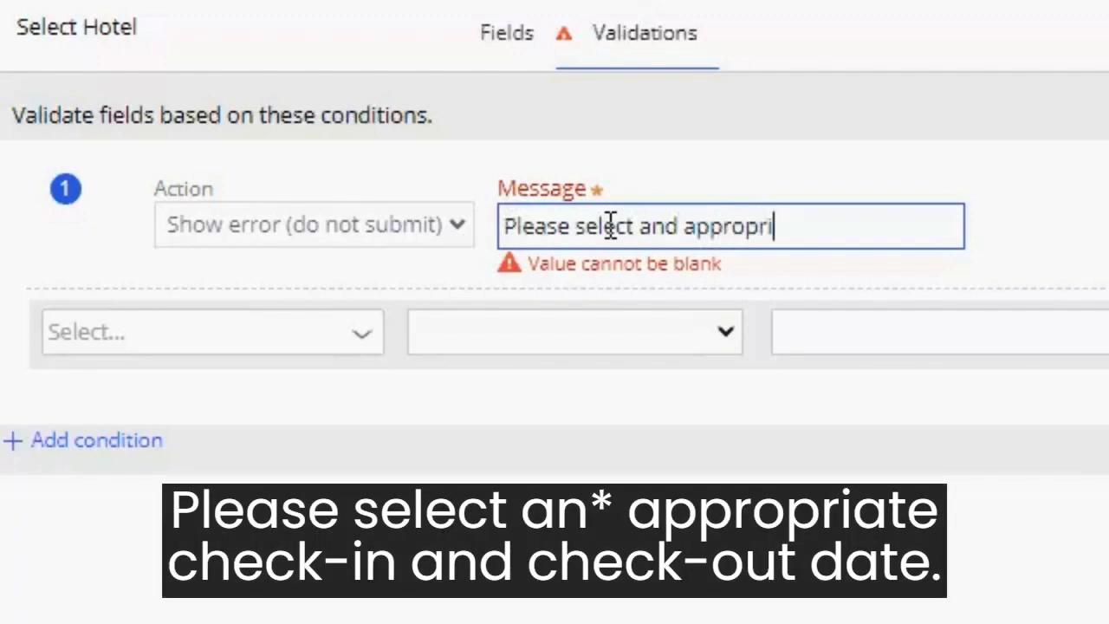
pyautogui.write('ate check')
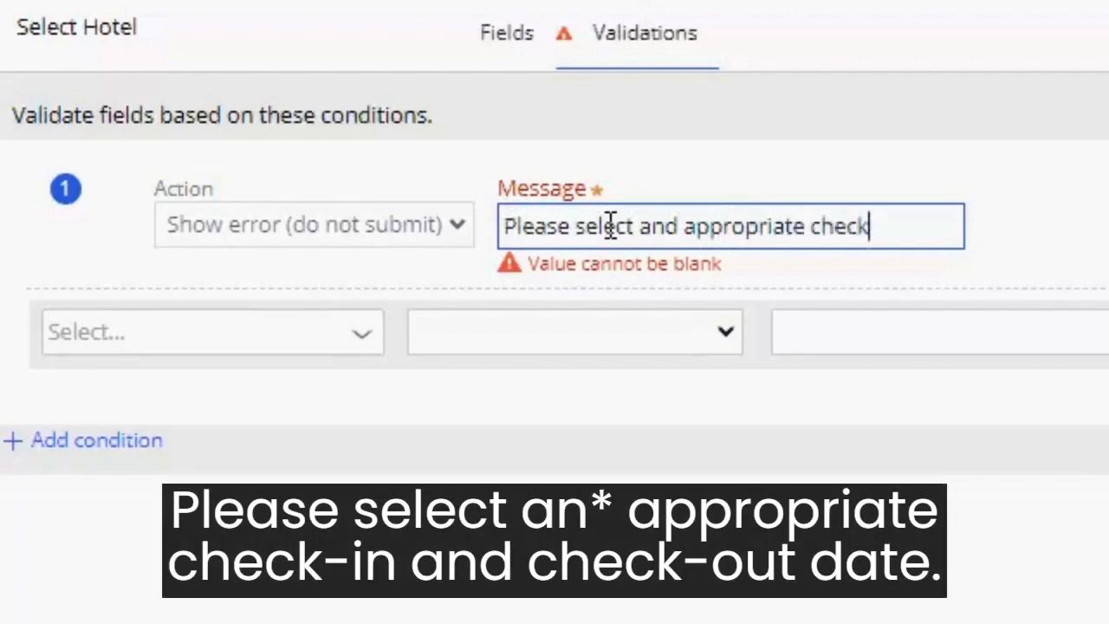
pyautogui.write('-in and check')
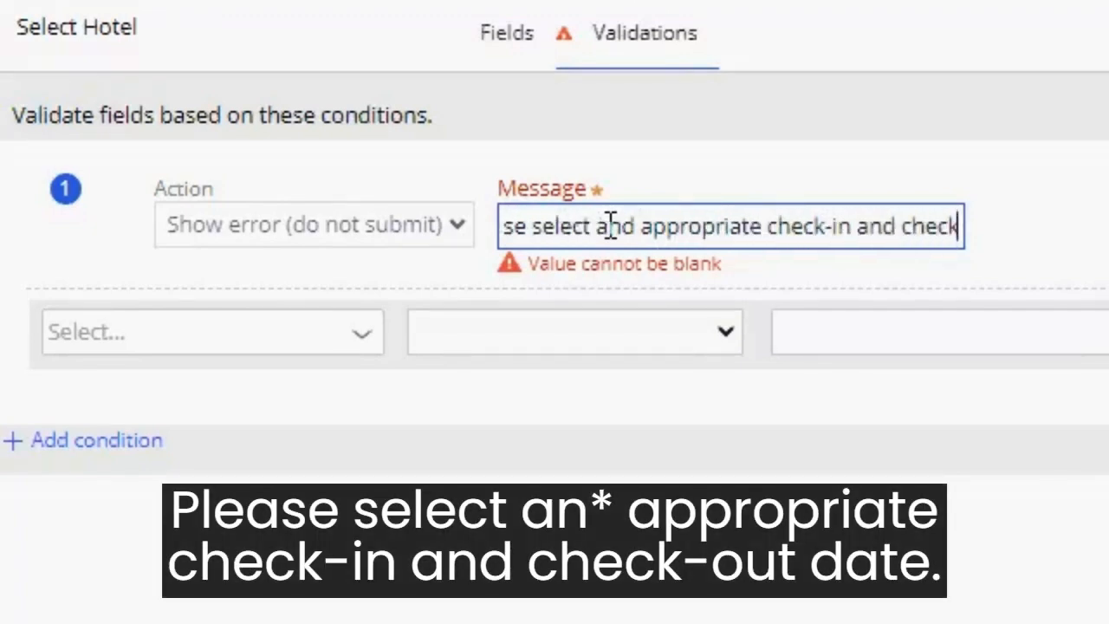
pyautogui.write('out dates.')
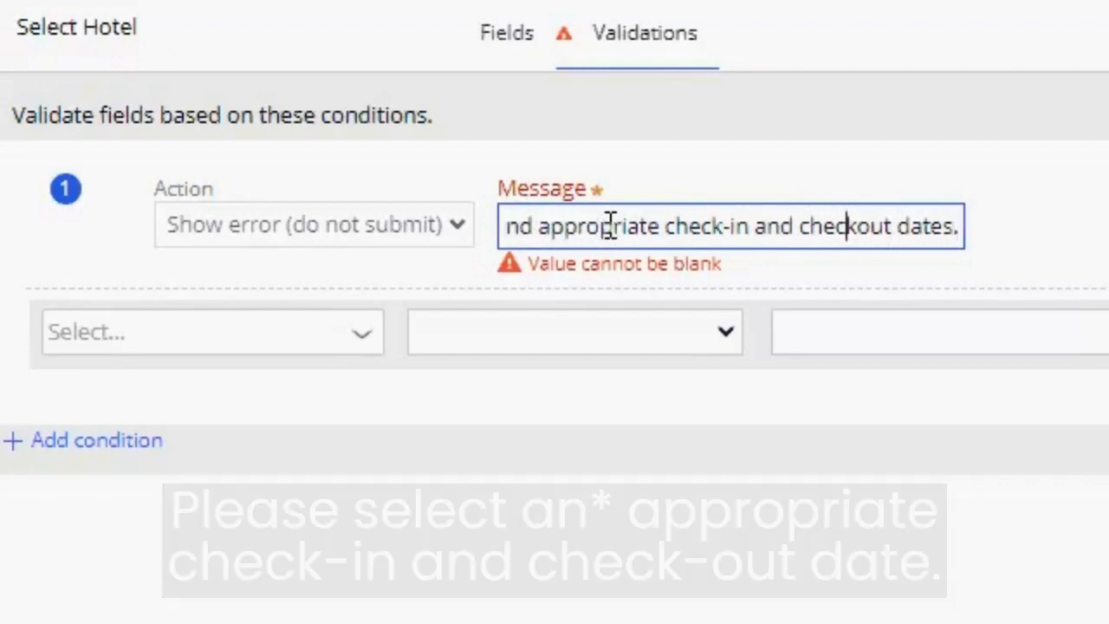
pyautogui.press('Tab')
# - Correct "checkout" to "check-out" in the validation error message
pyautogui.click(611, 226)
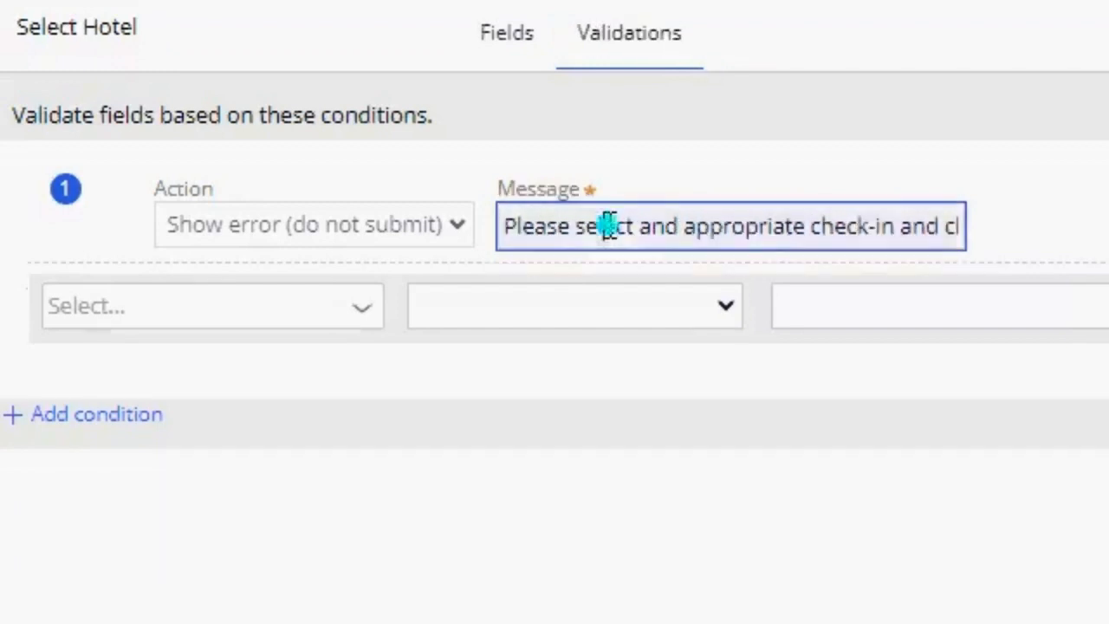
pyautogui.press('End')
pyautogui.press('Left')
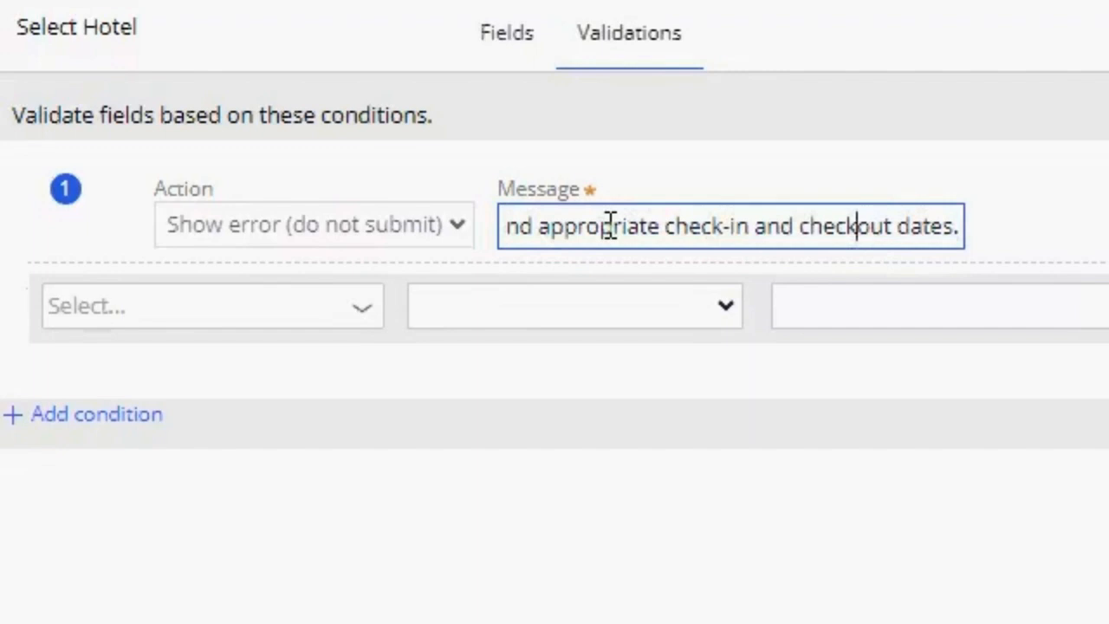
pyautogui.write('-')
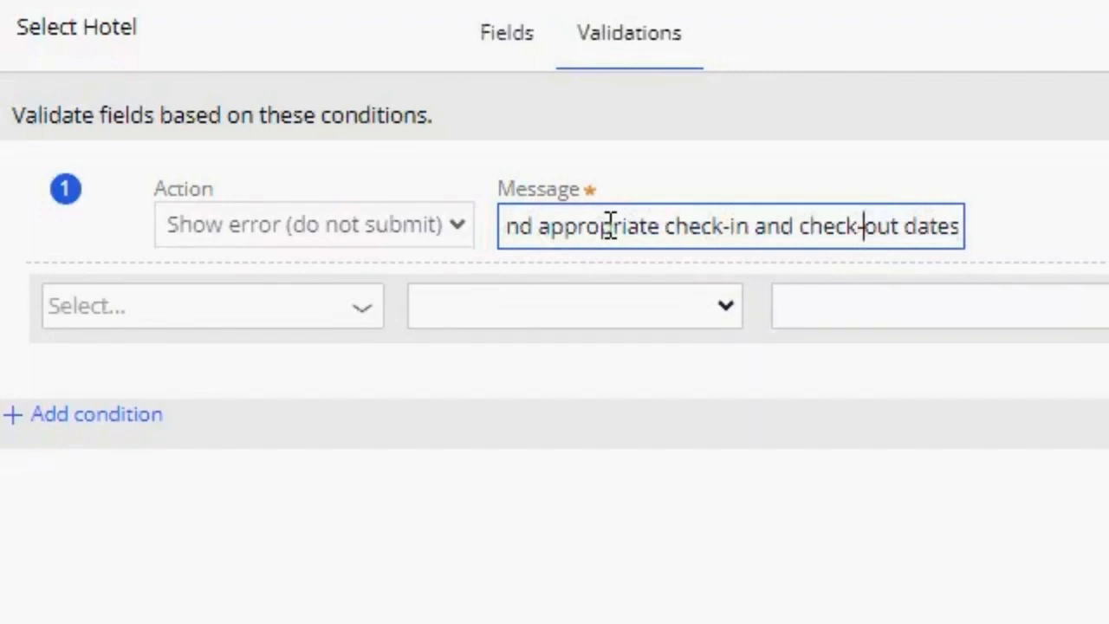
# - Set the validation condition to Stay duration is less than or equal to 0 and submit the Select Hotel view configuration
pyautogui.click(366, 306)
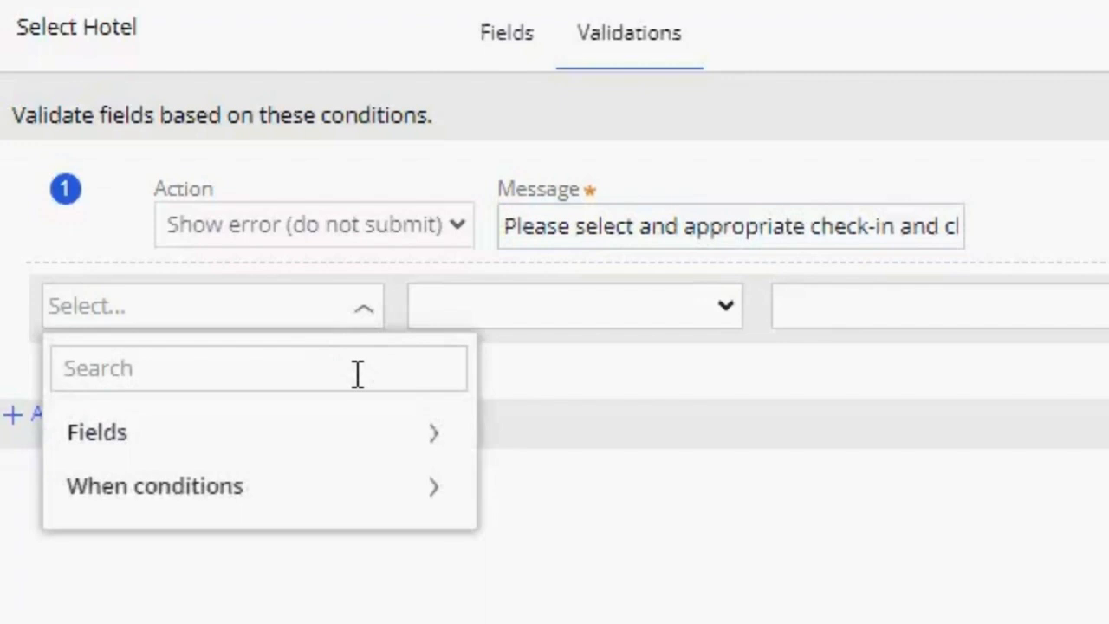
pyautogui.write('stay')
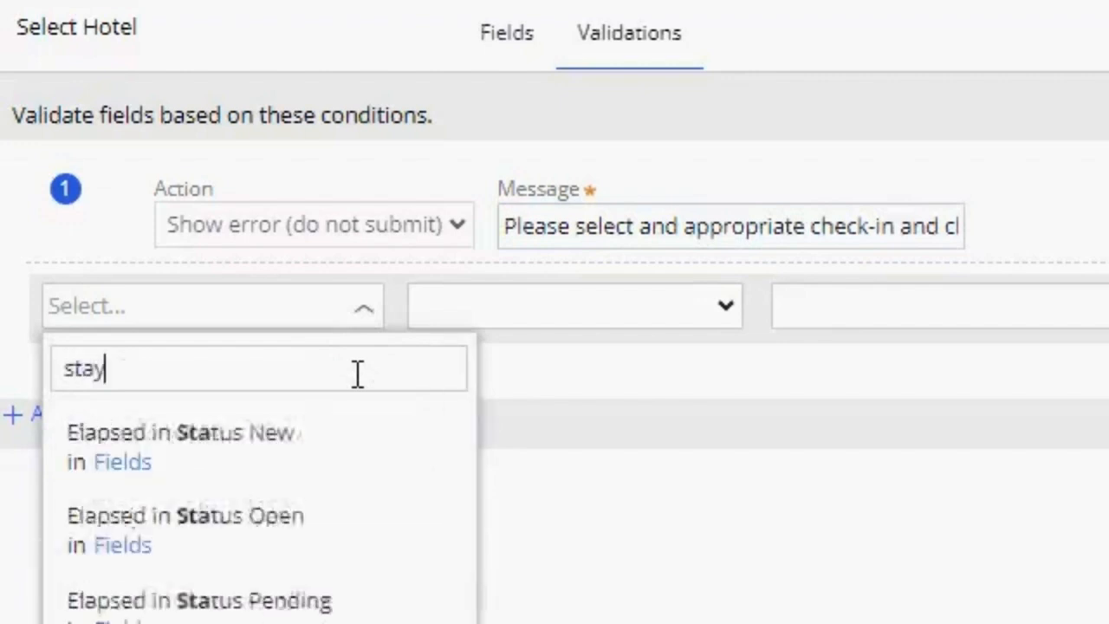
pyautogui.press('Down')
pyautogui.press('Return')
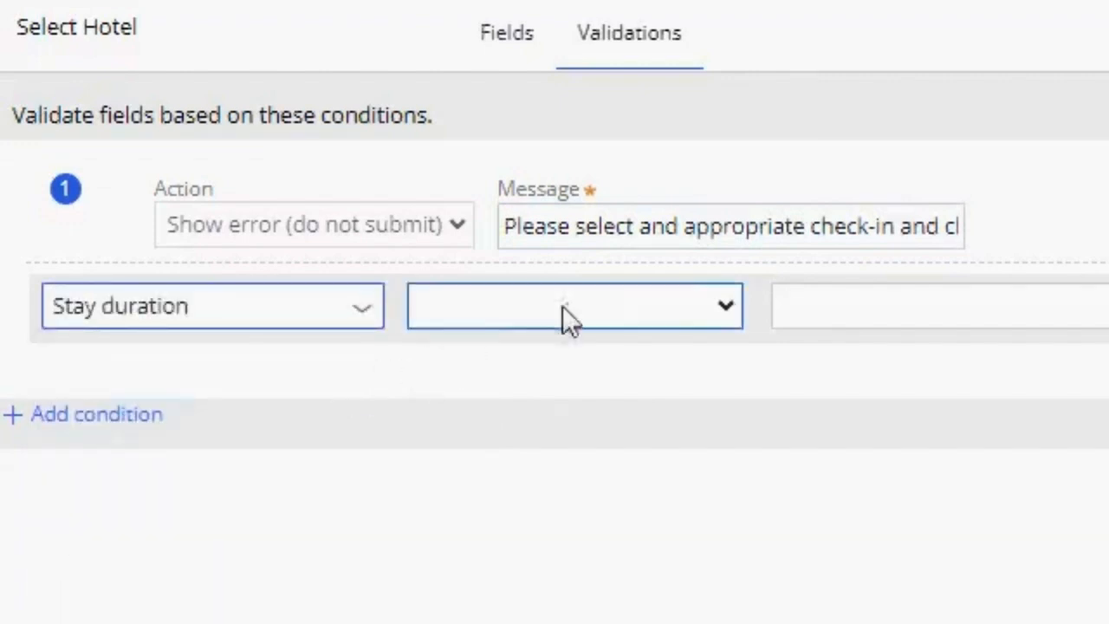
pyautogui.click(722, 308)
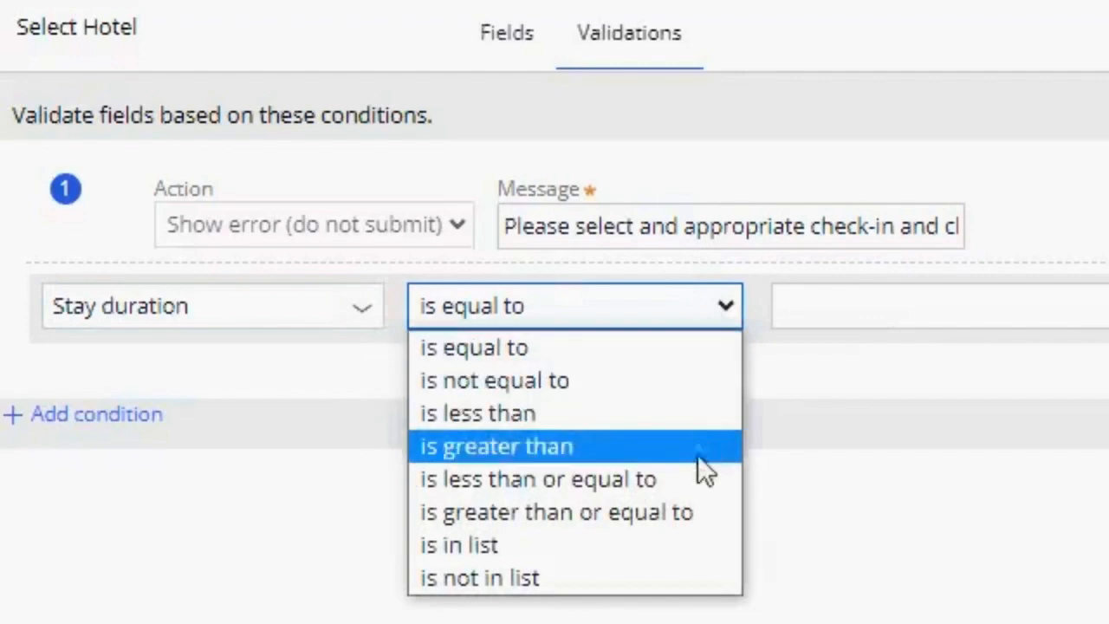
pyautogui.click(698, 478)
pyautogui.click(794, 317)
pyautogui.click(856, 322)
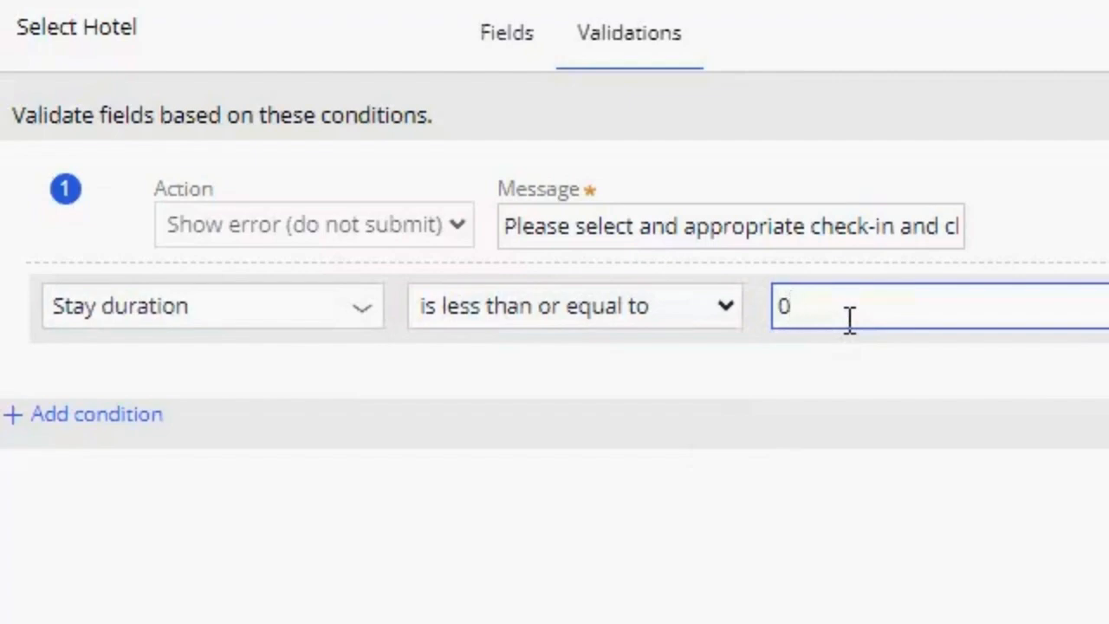
pyautogui.scroll(-5, 861, 378)
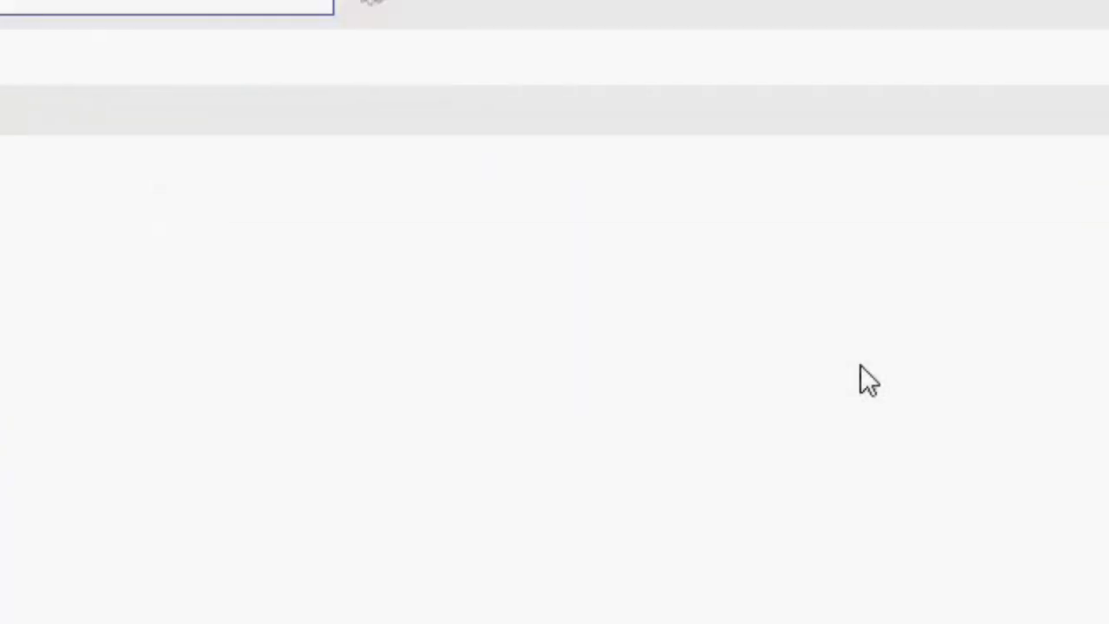
pyautogui.click(1004, 559)
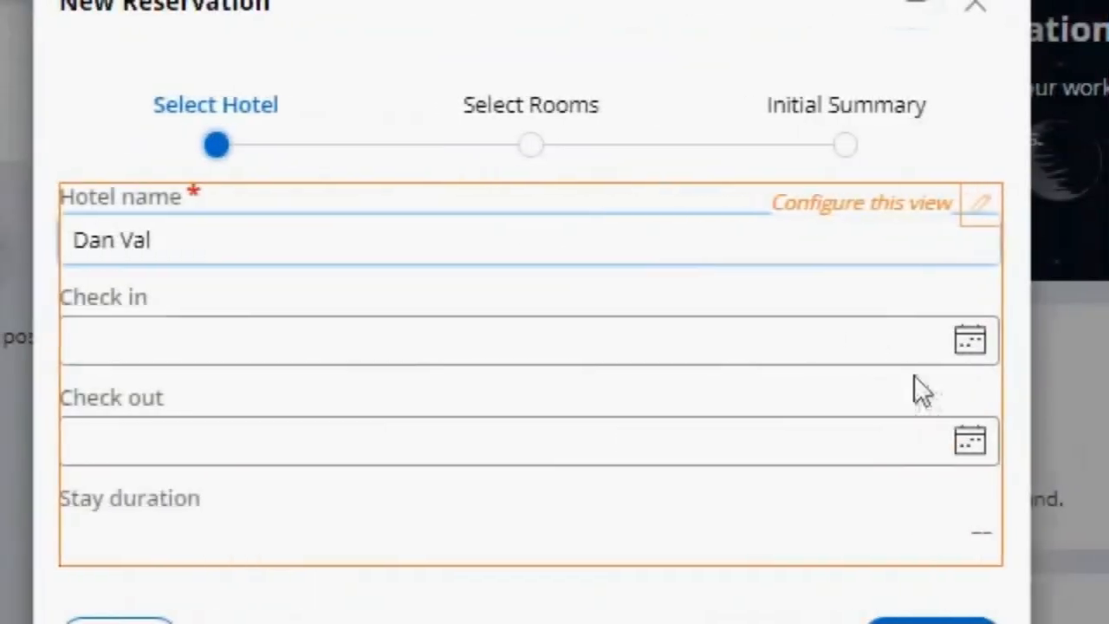
# - Test the new reservation form with 7/14/2023 as both check-in and check-out date, continue, and examine the validation response
pyautogui.click(969, 343)
pyautogui.click(378, 568)
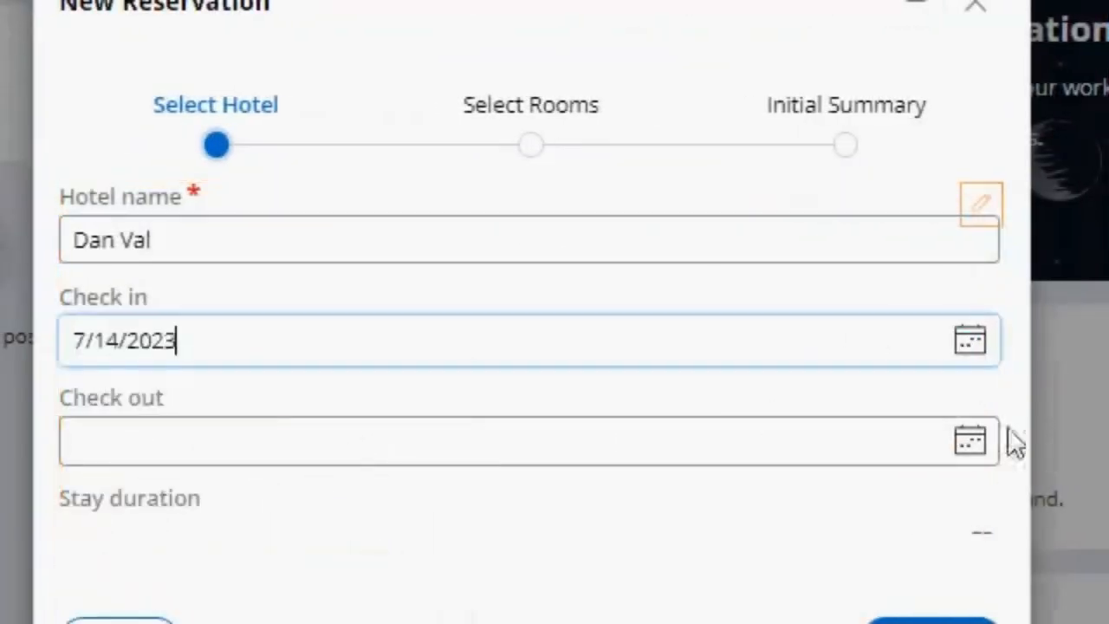
pyautogui.click(987, 438)
pyautogui.click(976, 439)
pyautogui.click(376, 623)
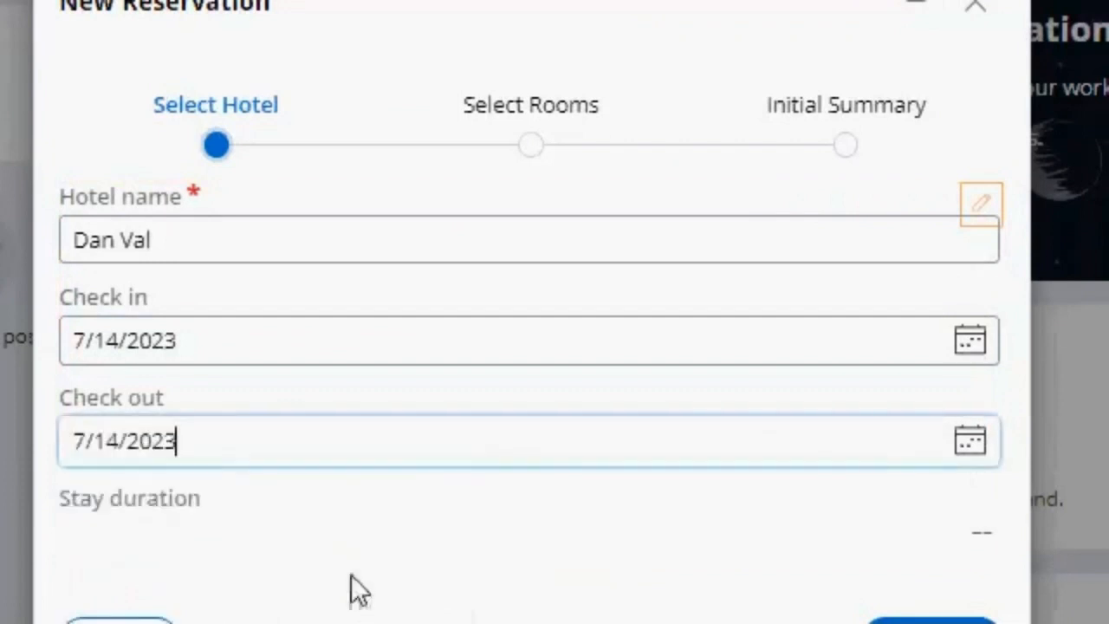
pyautogui.click(922, 604)
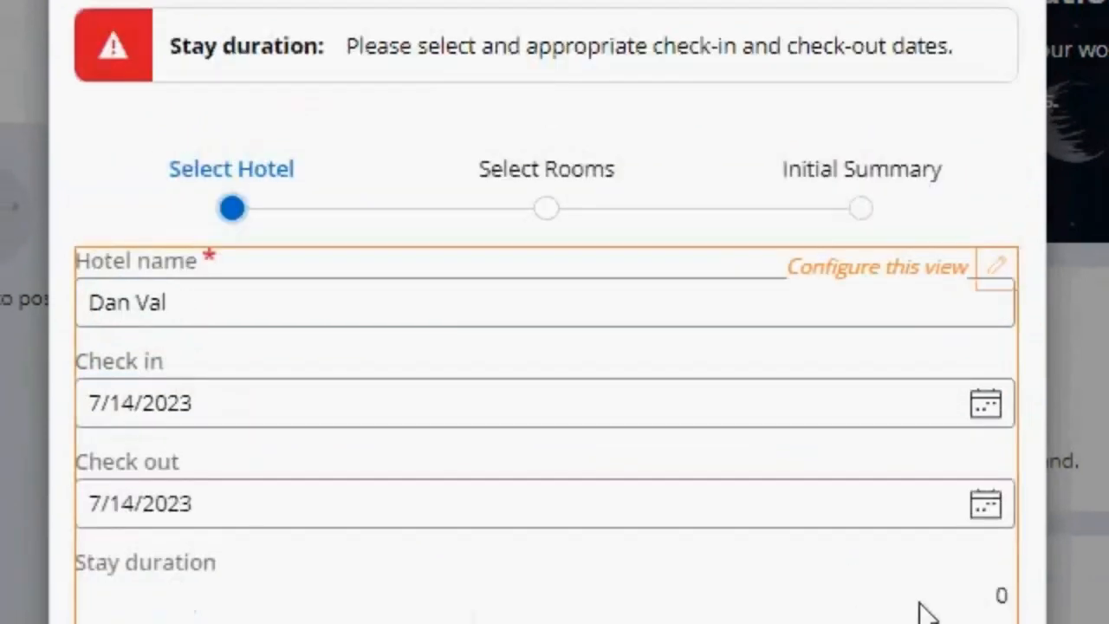
pyautogui.tripleClick(238, 47)
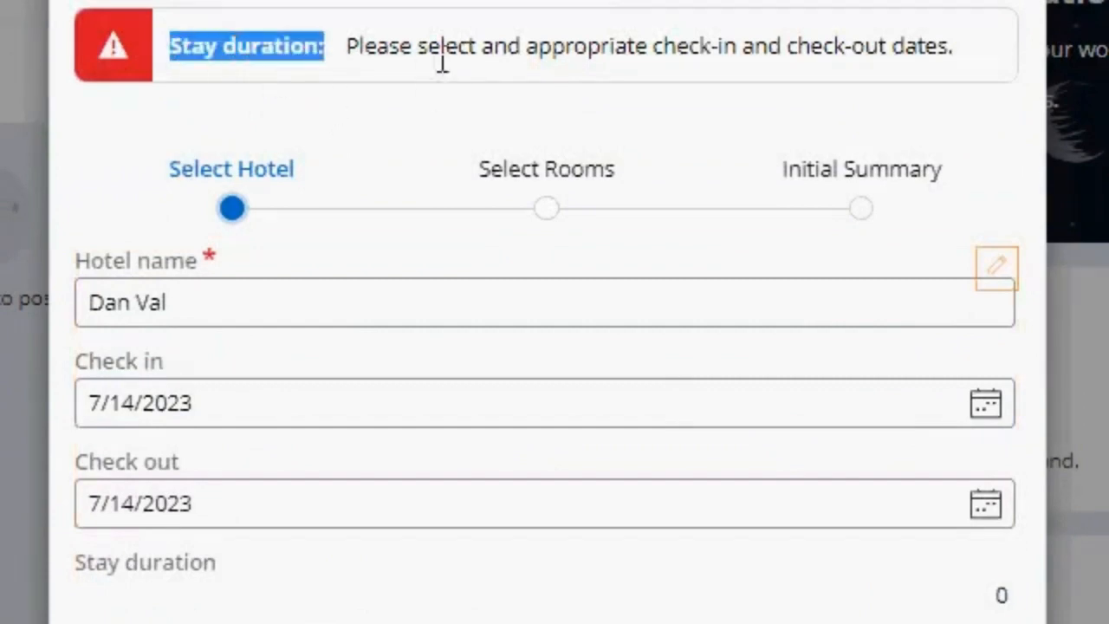
pyautogui.tripleClick(478, 54)
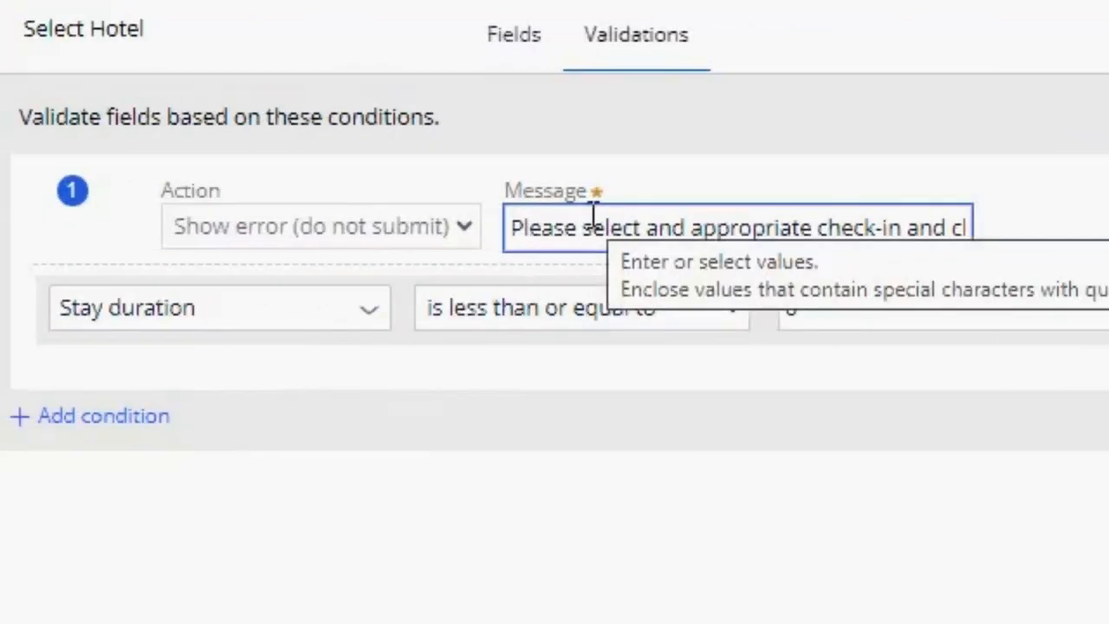
# - Add a second row to the Select Hotel validation condition and combine it with the stay duration row using "or"
pyautogui.tripleClick(589, 228)
pyautogui.click(773, 215)
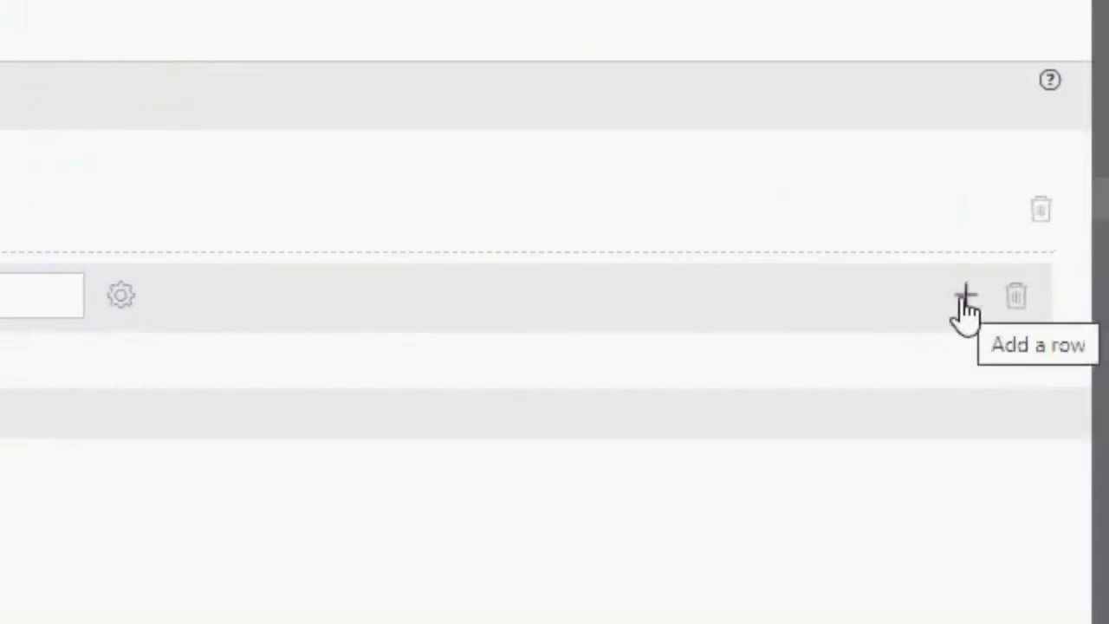
pyautogui.click(965, 296)
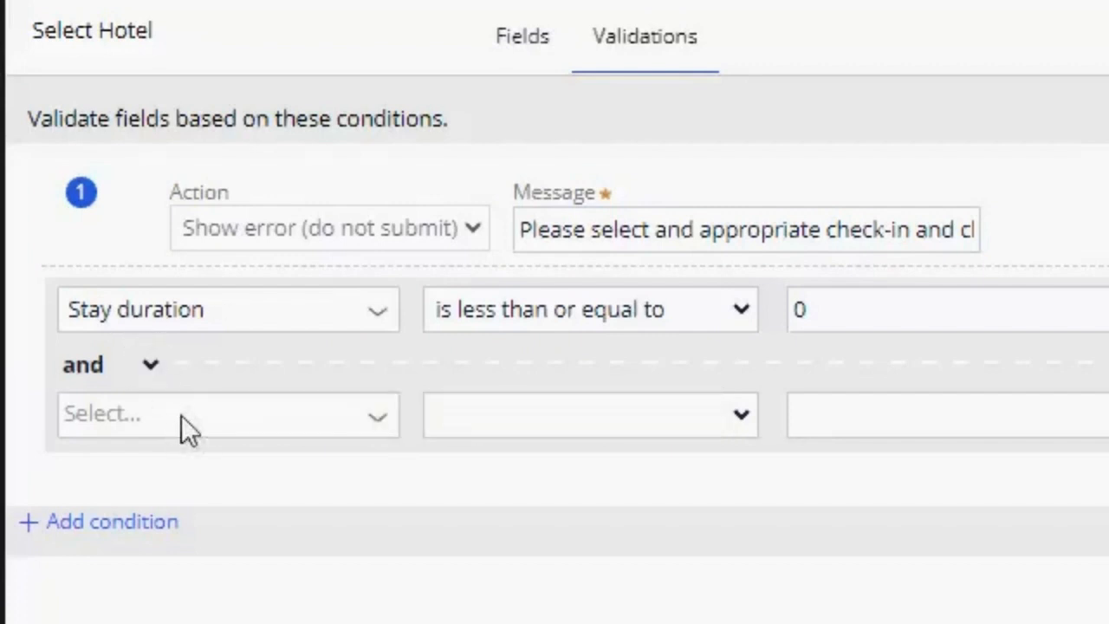
pyautogui.click(640, 213)
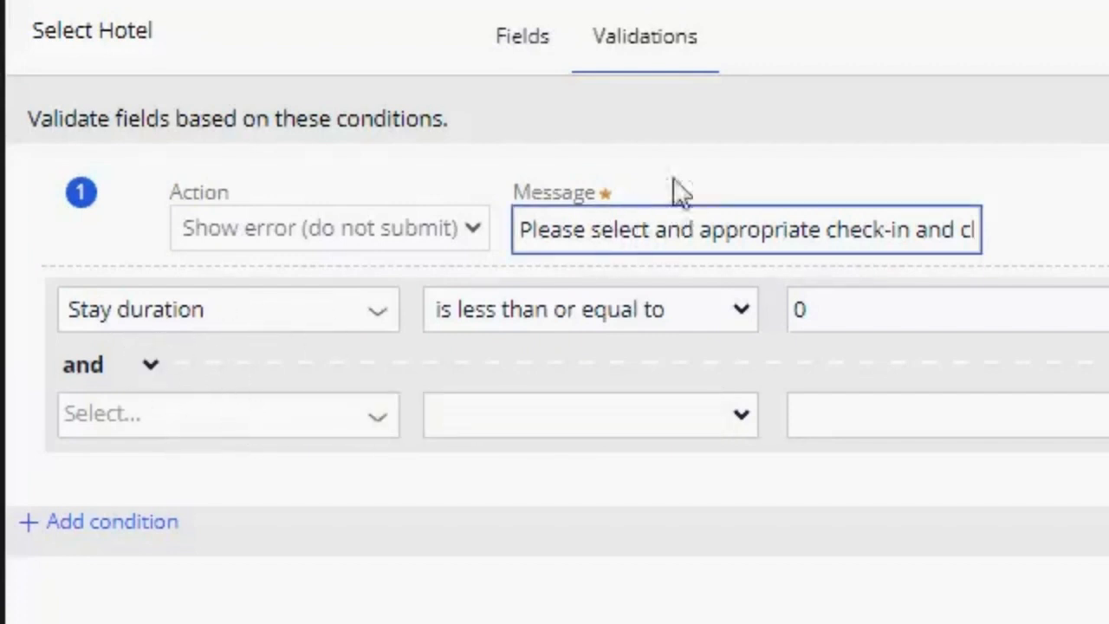
pyautogui.click(153, 367)
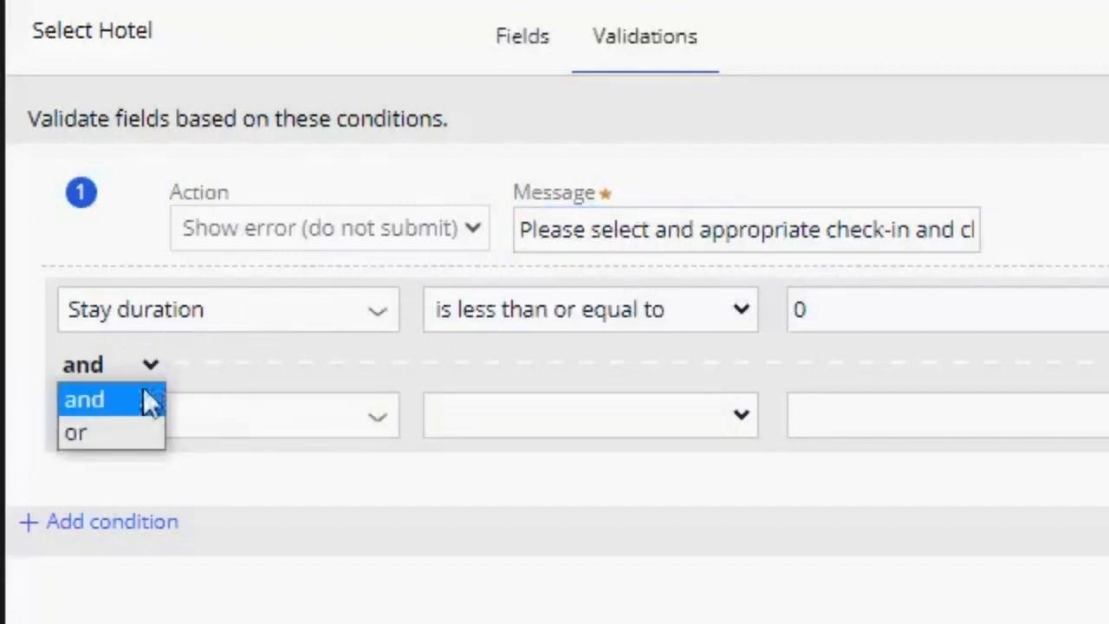
pyautogui.click(89, 435)
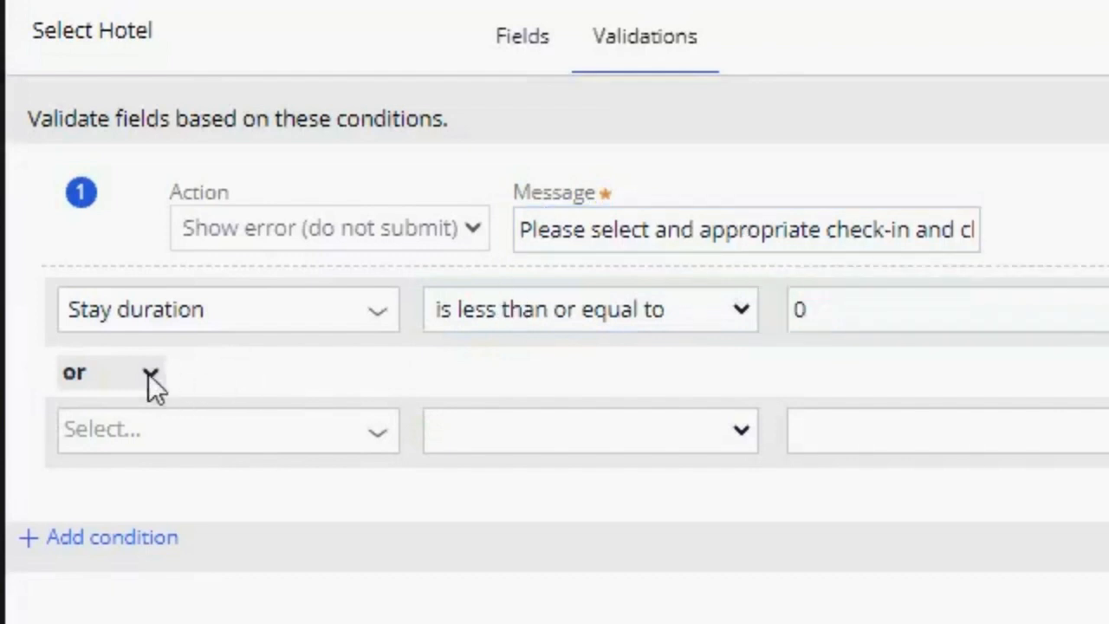
# - Set the second condition row to the Check in field with the "is before" comparison
pyautogui.click(386, 444)
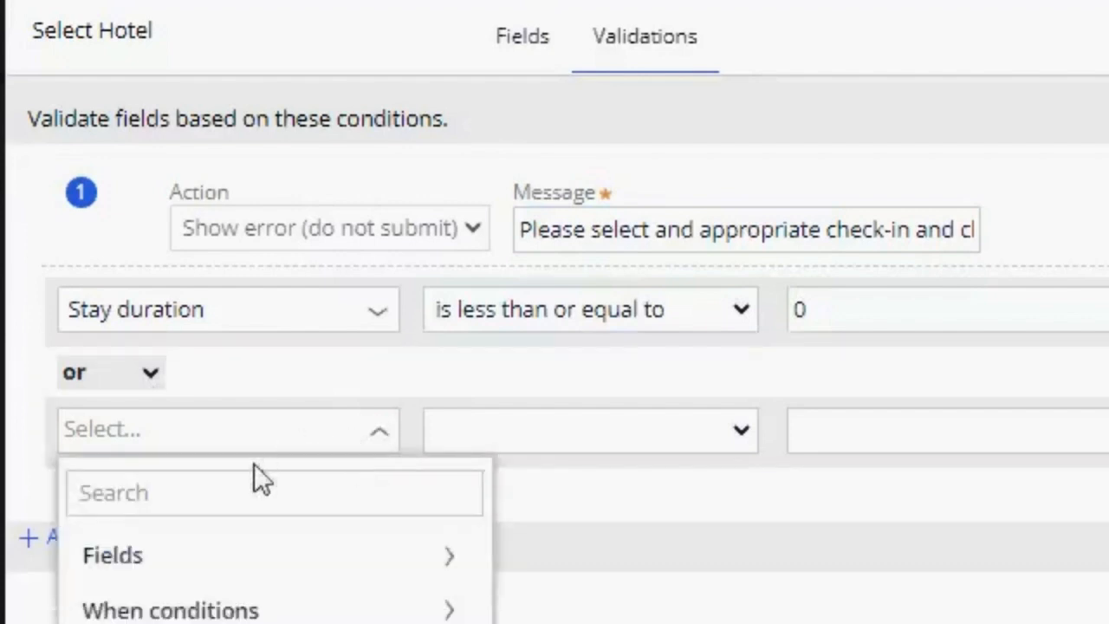
pyautogui.write('checkin')
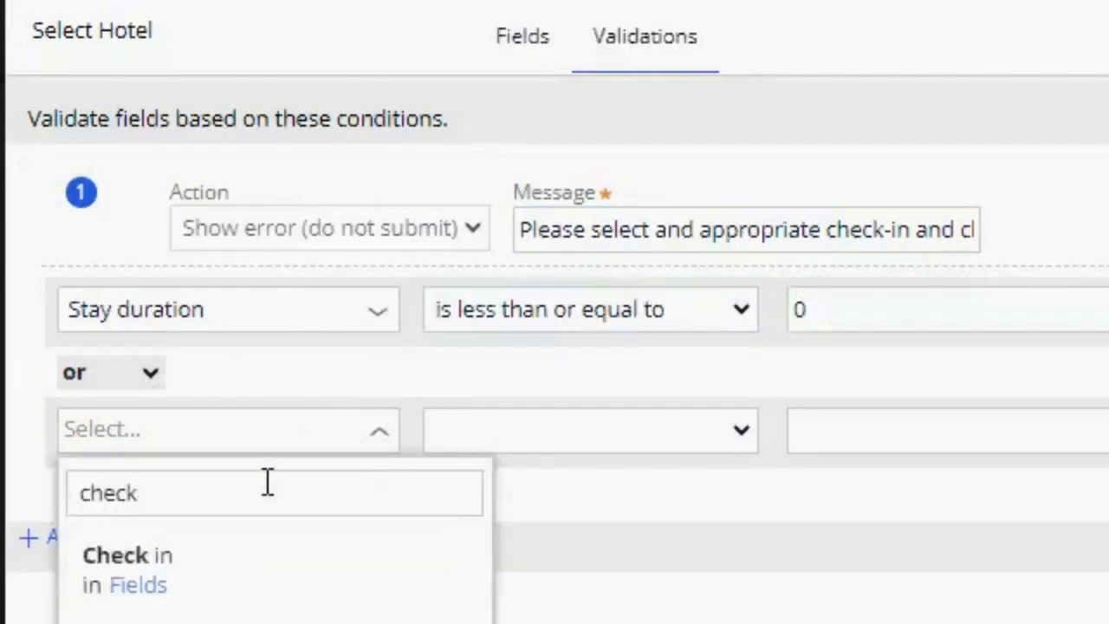
pyautogui.click(272, 580)
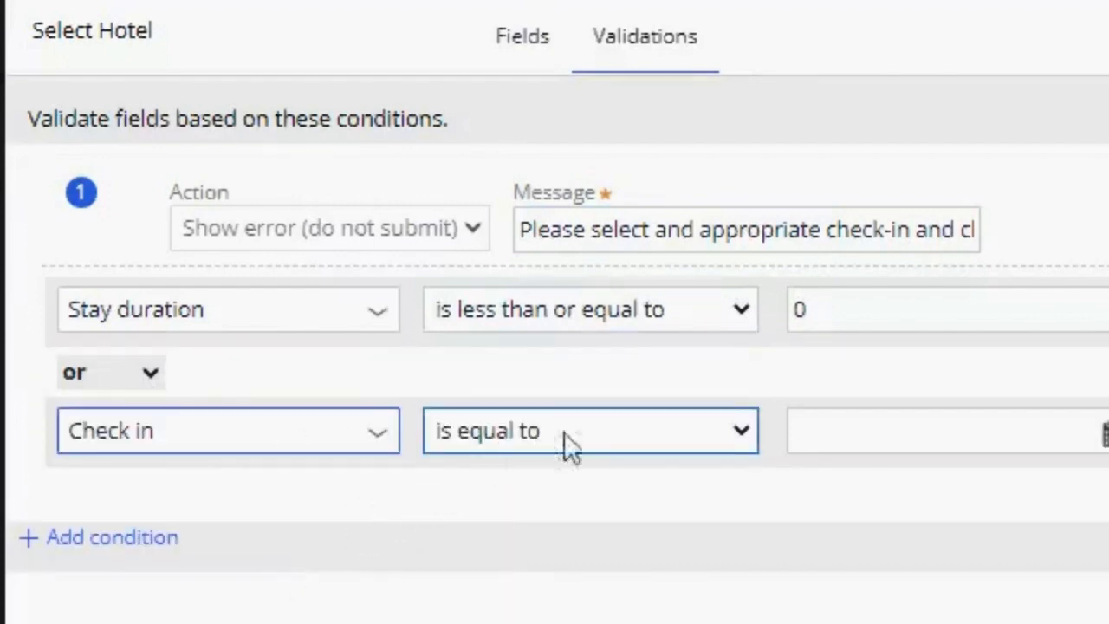
pyautogui.click(713, 431)
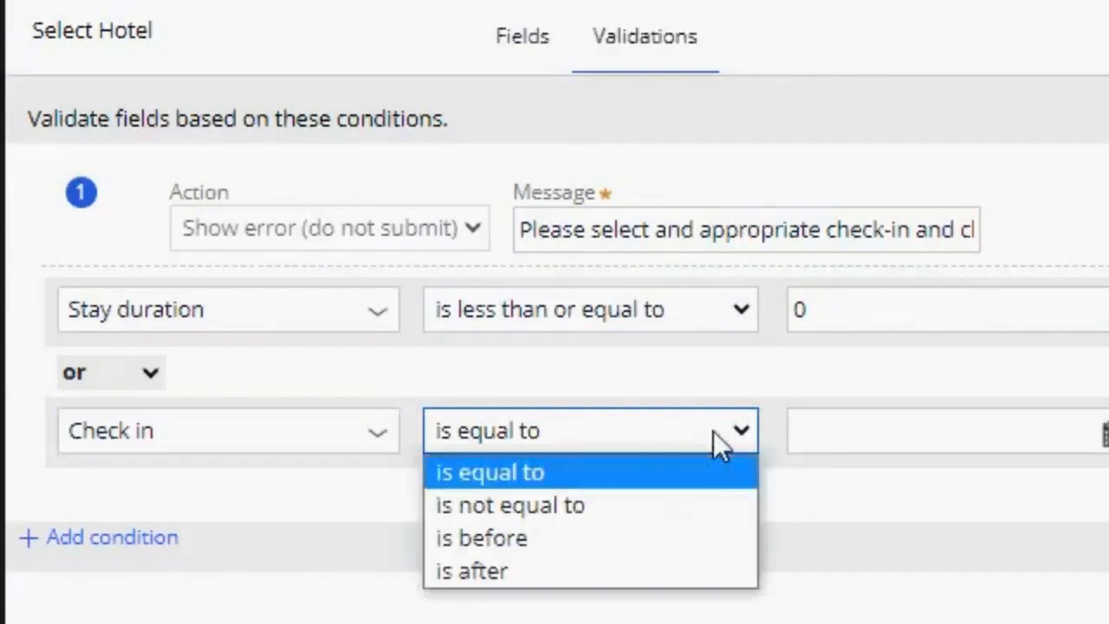
pyautogui.click(542, 541)
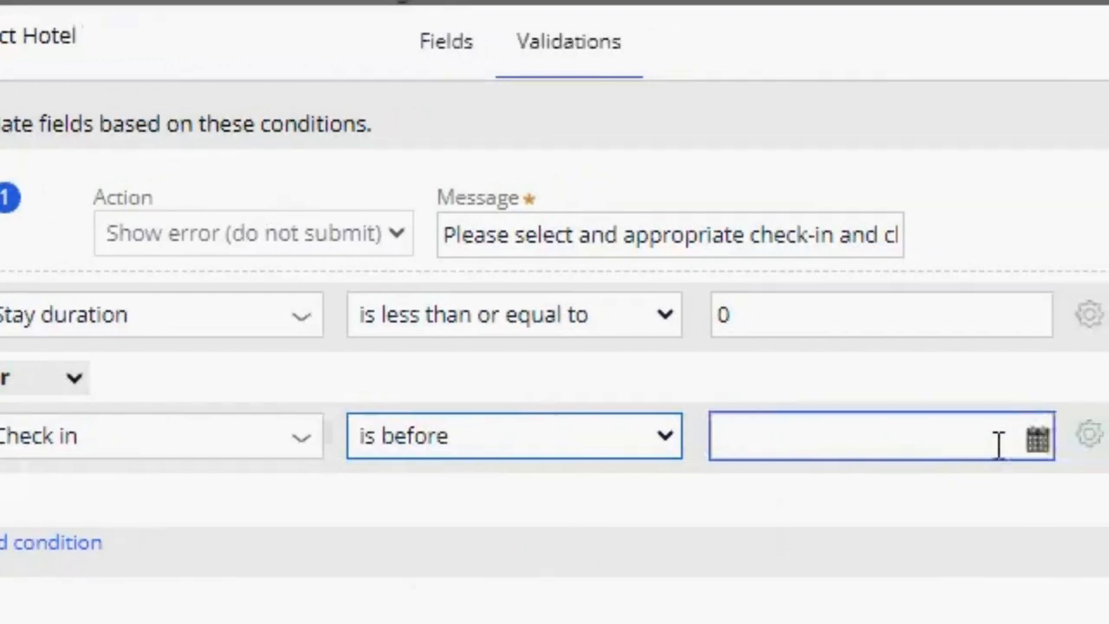
# - Set the Check in row's comparison value to the time period Day with the value Today and submit it
pyautogui.click(982, 440)
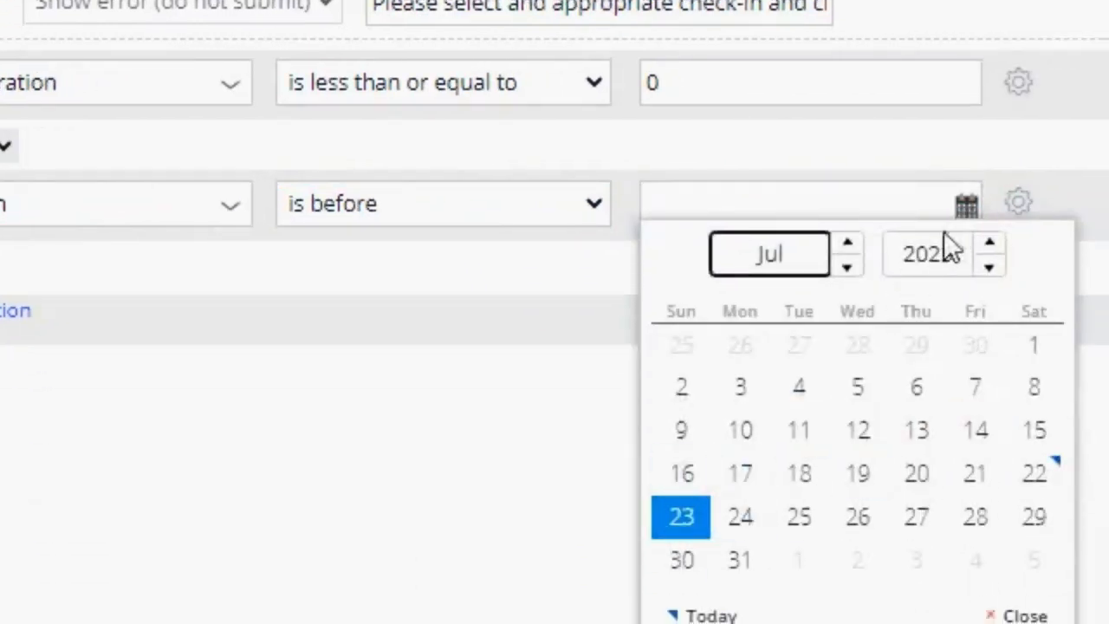
pyautogui.click(1019, 206)
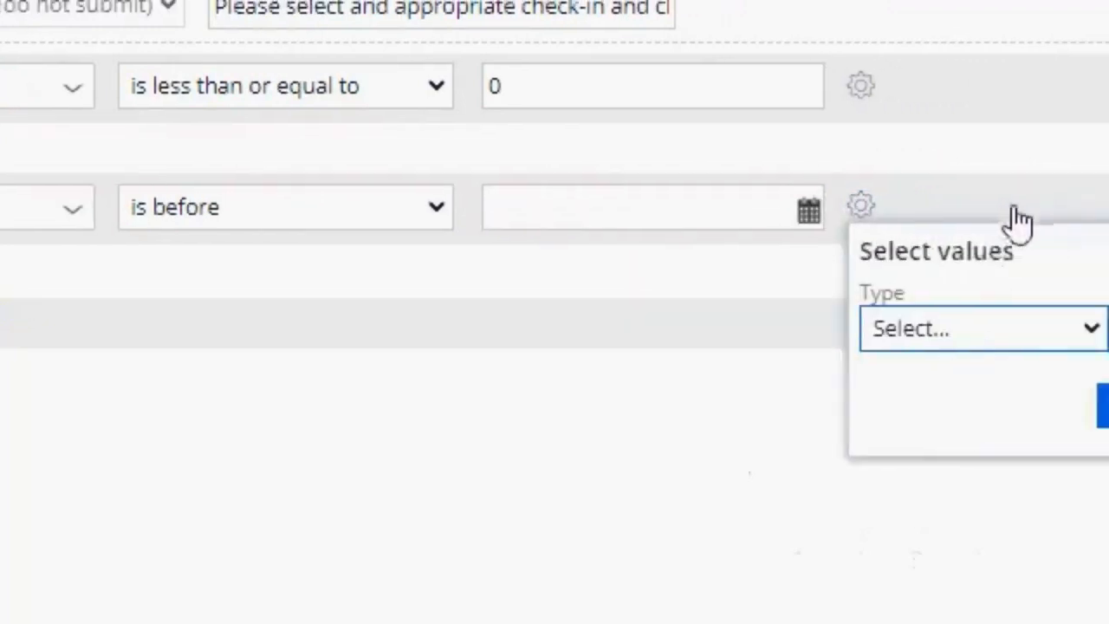
pyautogui.click(715, 330)
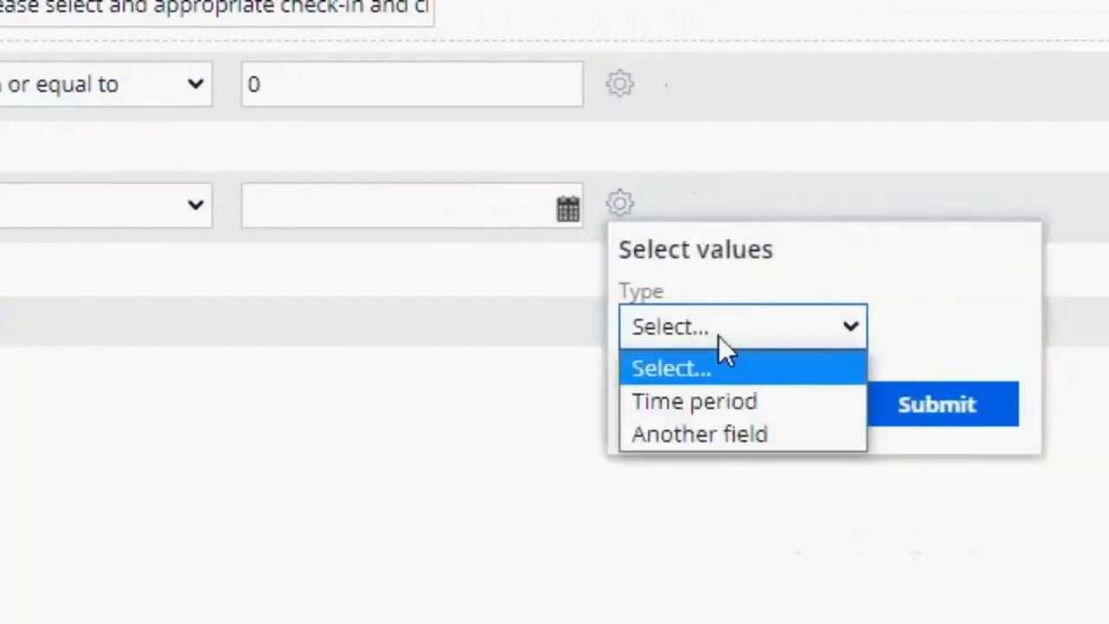
pyautogui.click(801, 400)
pyautogui.click(949, 334)
pyautogui.click(959, 331)
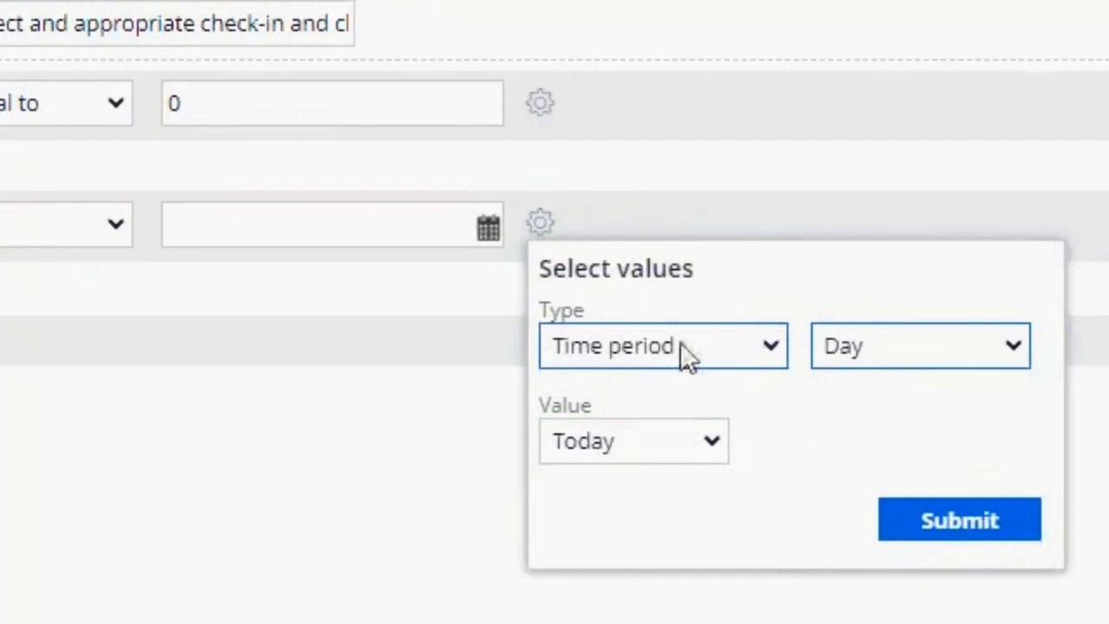
pyautogui.click(913, 353)
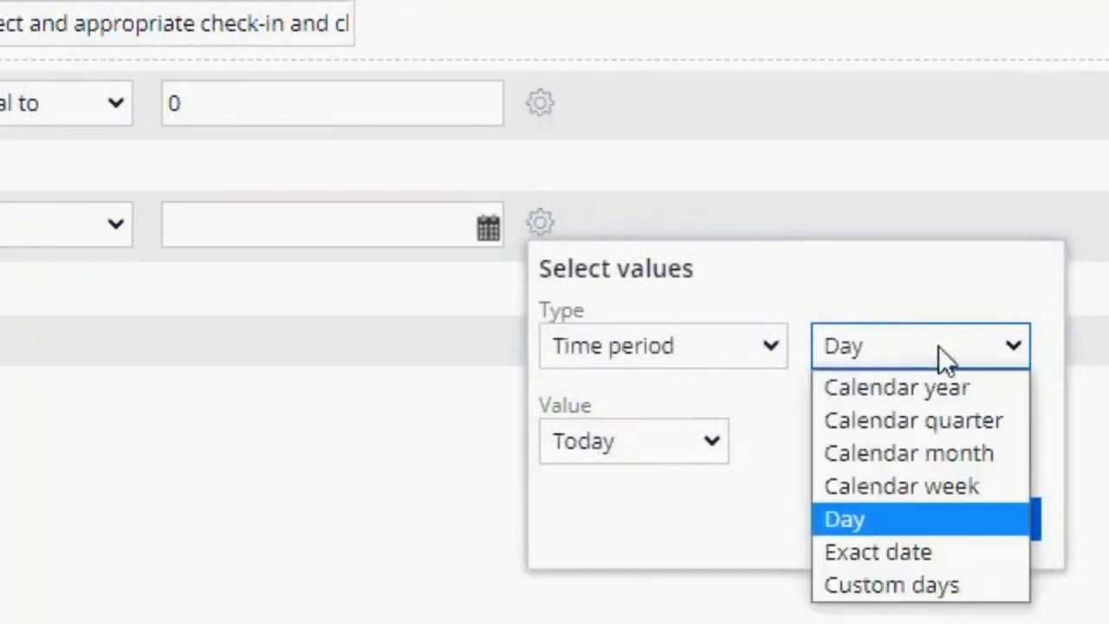
pyautogui.click(939, 346)
pyautogui.click(950, 520)
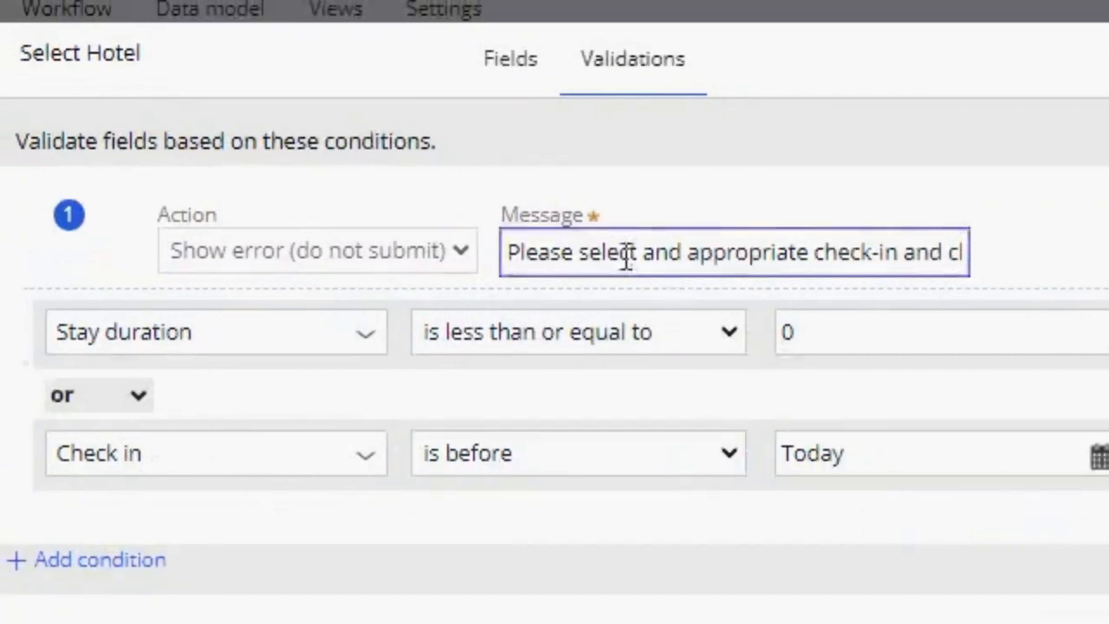
# - Review the error message and submit the Select Hotel view's updated validations
pyautogui.moveTo(513, 250); pyautogui.dragTo(1028, 255)
pyautogui.click(944, 230)
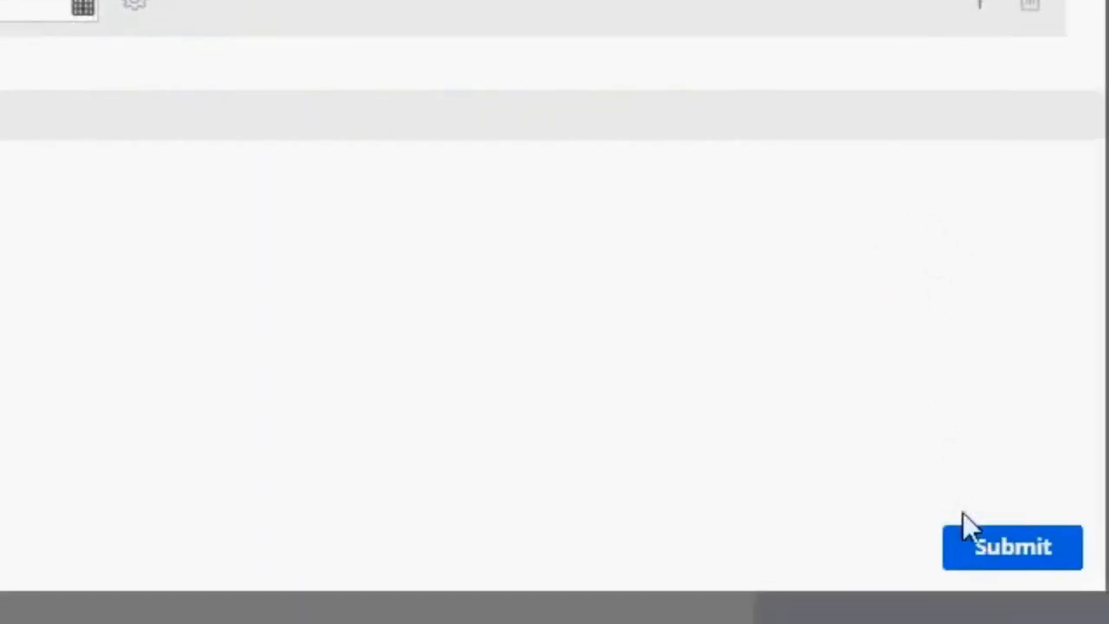
pyautogui.click(975, 531)
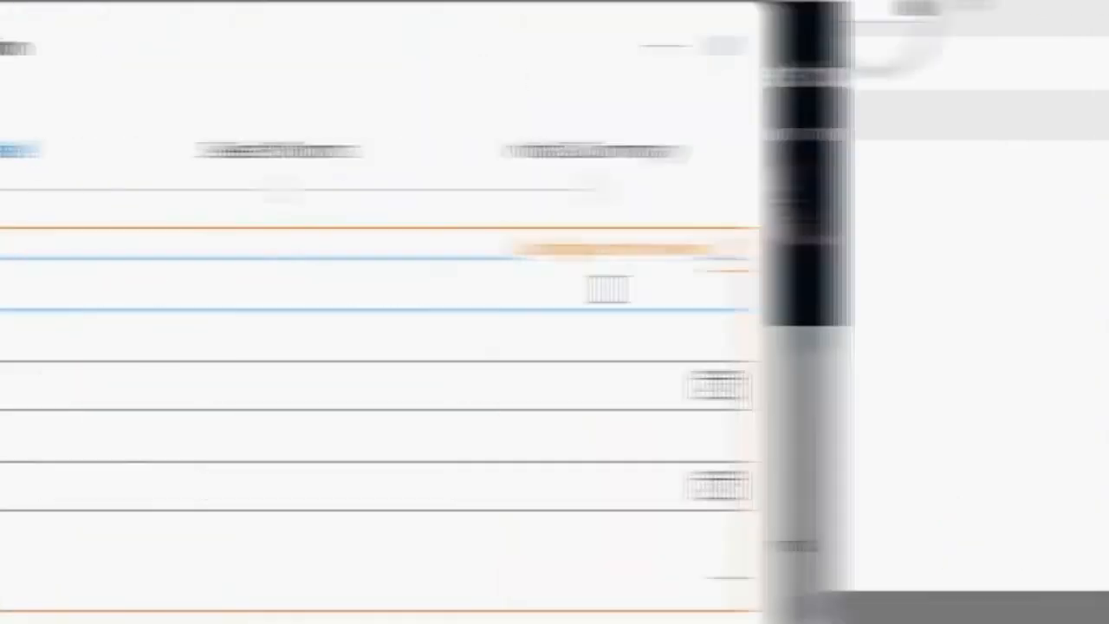
# - Test the new reservation form with check-in 7/21/2023 and check-out 7/24/2023, continue, and examine the validation response
pyautogui.write('an Val')
pyautogui.click(986, 390)
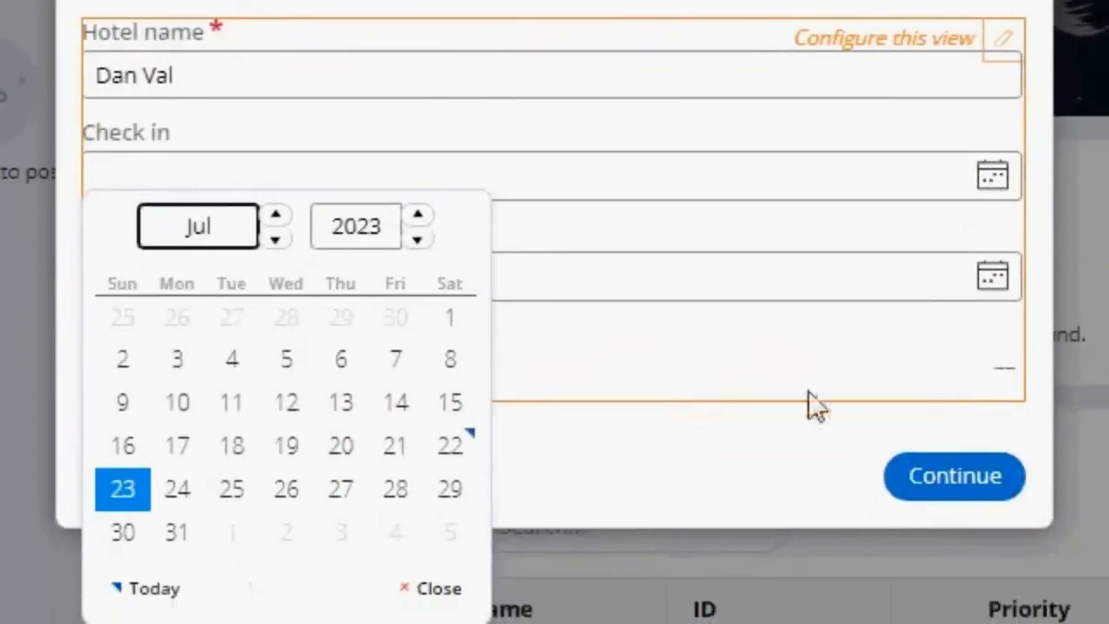
pyautogui.click(396, 446)
pyautogui.click(993, 277)
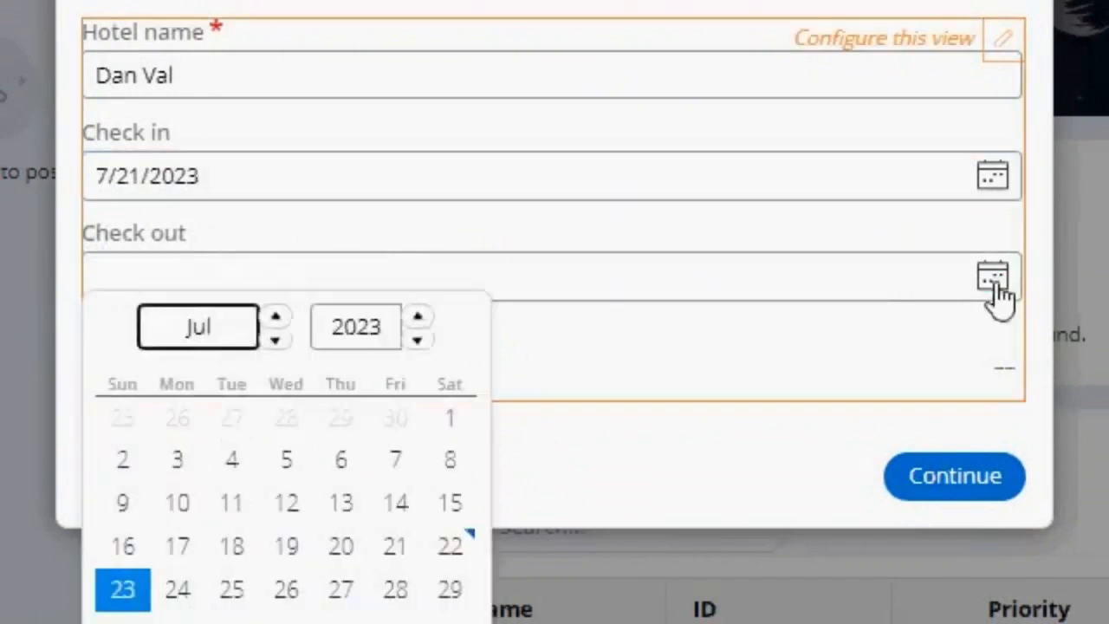
pyautogui.click(179, 592)
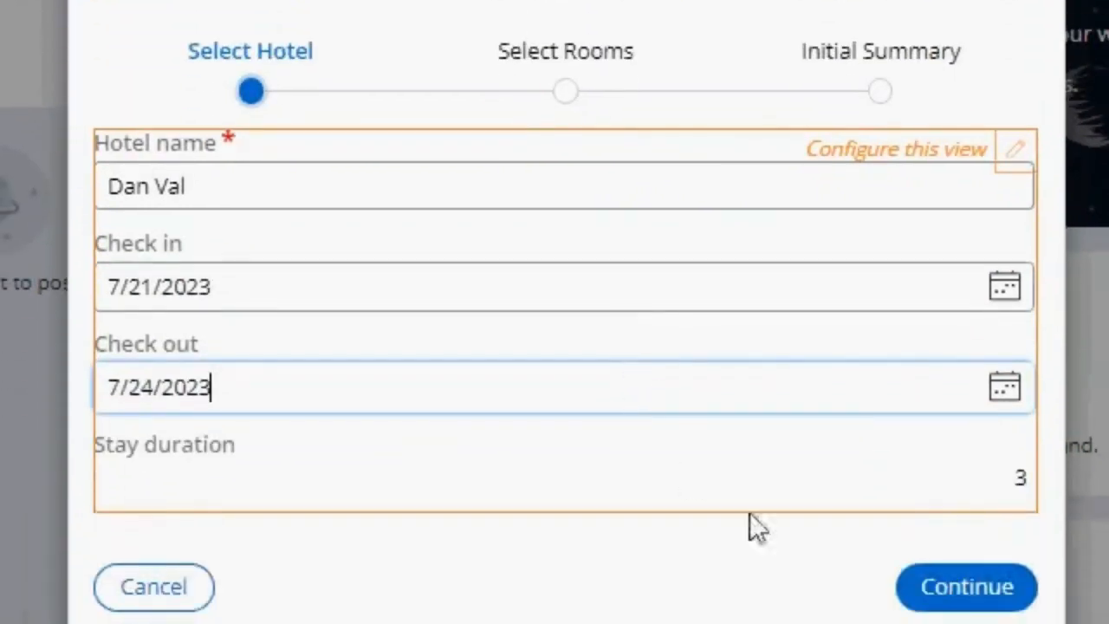
pyautogui.click(948, 600)
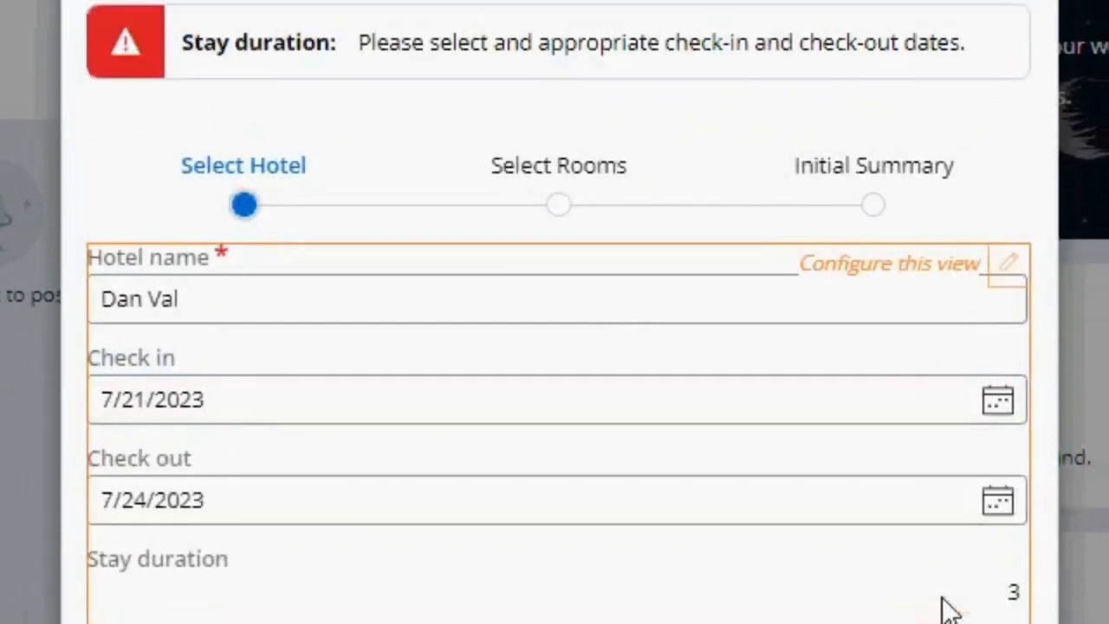
pyautogui.moveTo(359, 48); pyautogui.dragTo(998, 35)
pyautogui.click(993, 53)
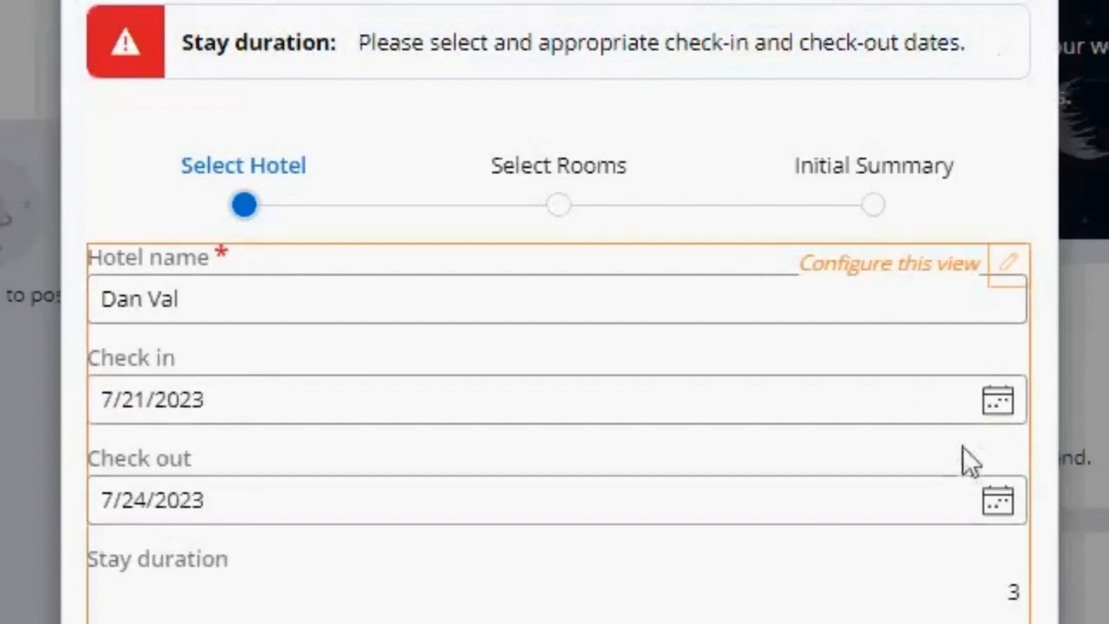
# - Change the check-in date to 7/23/2023, continue with the reservation, and open the check-out calendar
pyautogui.click(948, 406)
pyautogui.click(139, 582)
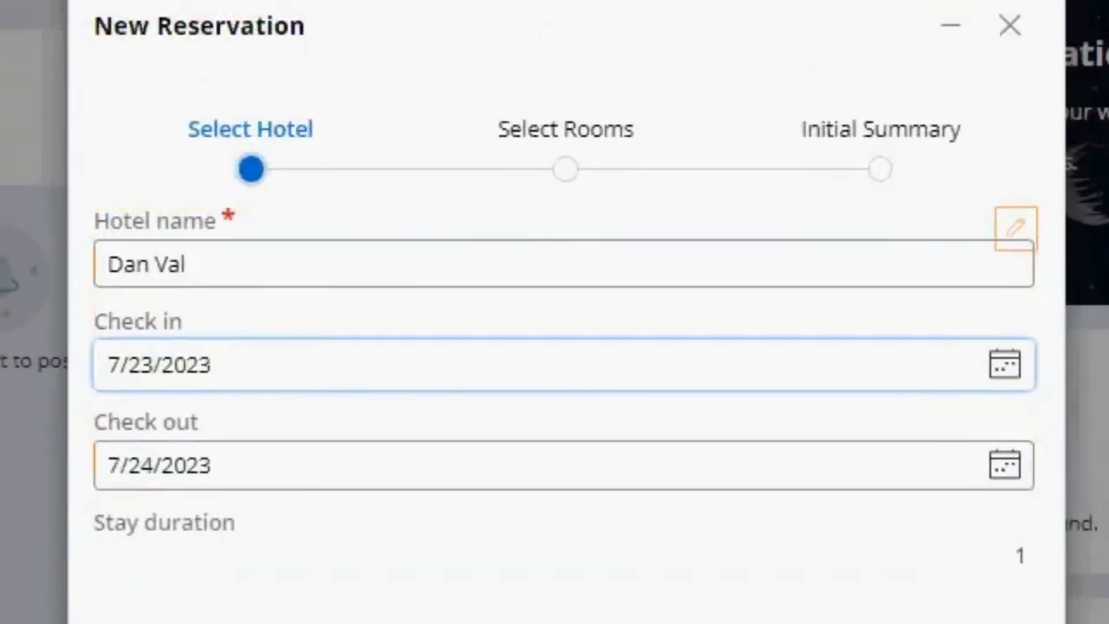
pyautogui.click(946, 598)
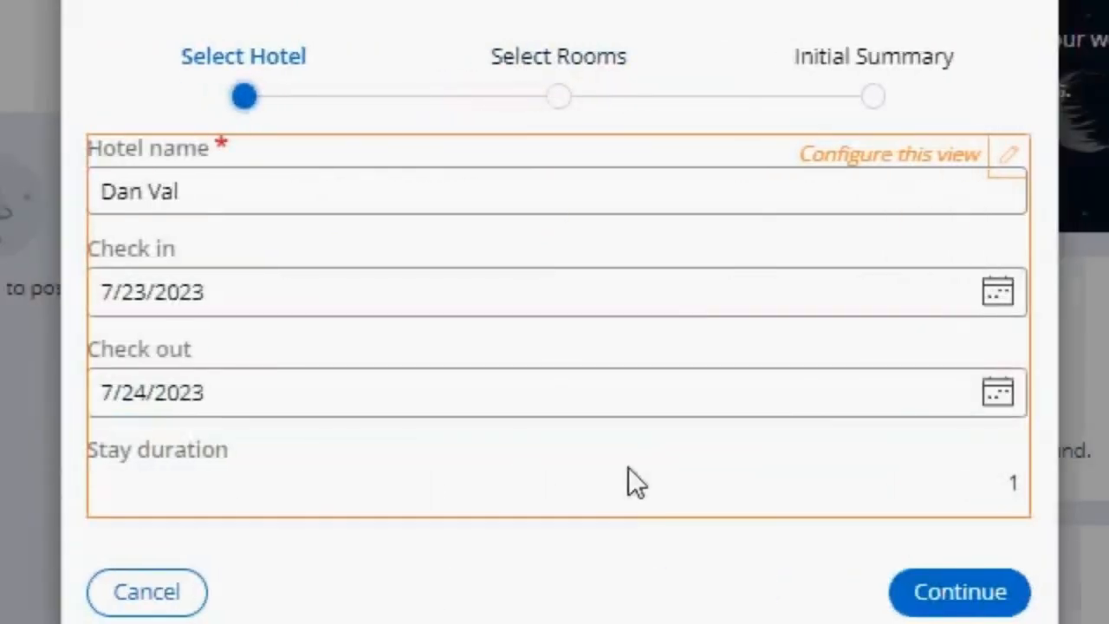
pyautogui.click(987, 413)
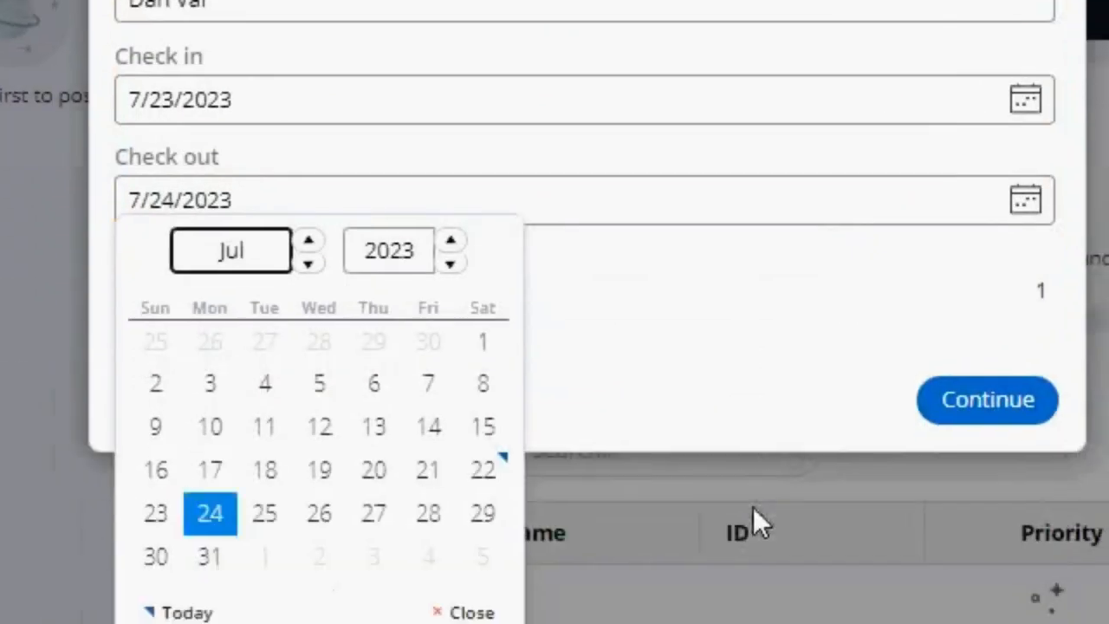
pyautogui.click(288, 502)
pyautogui.click(373, 470)
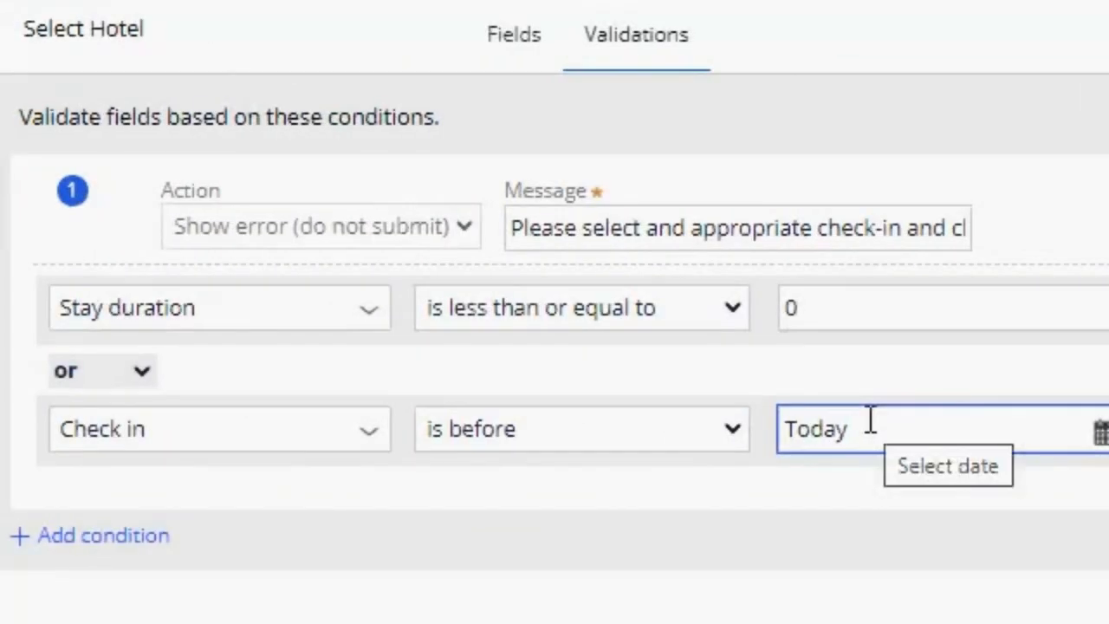
# - Examine the full error message of the first condition in the Select Hotel validations
pyautogui.click(611, 238)
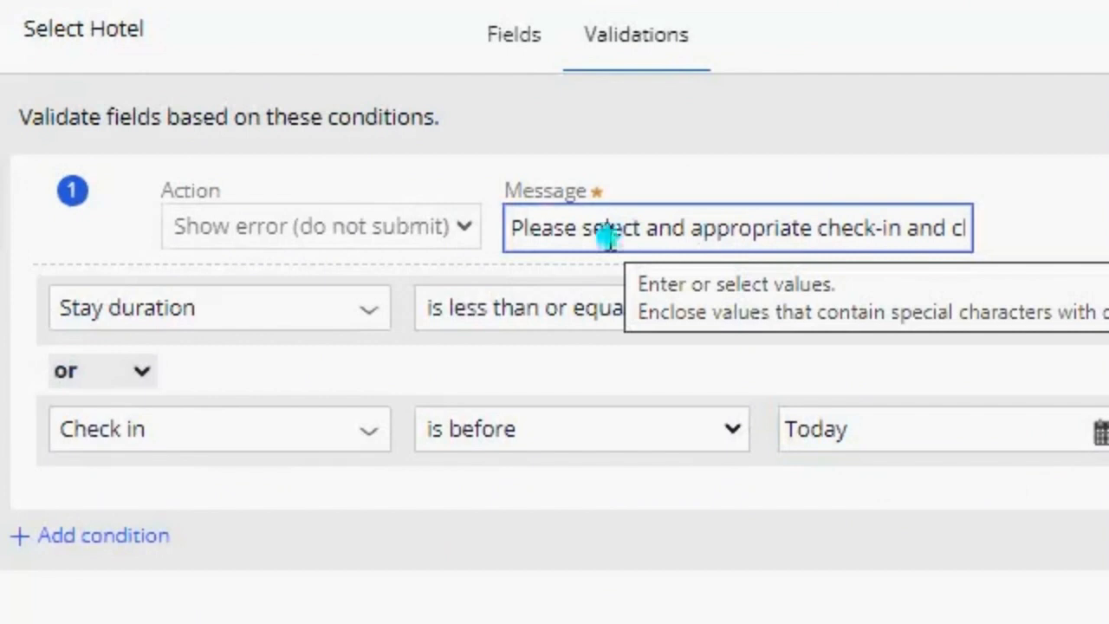
pyautogui.moveTo(601, 235); pyautogui.dragTo(982, 257)
pyautogui.click(875, 220)
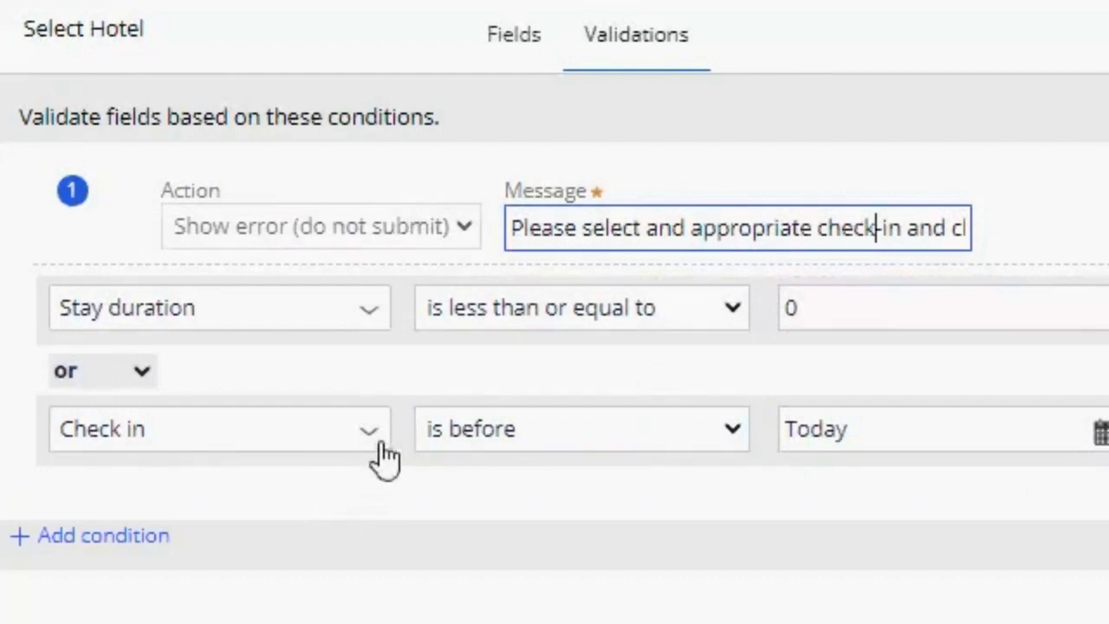
pyautogui.moveTo(690, 227); pyautogui.dragTo(975, 224)
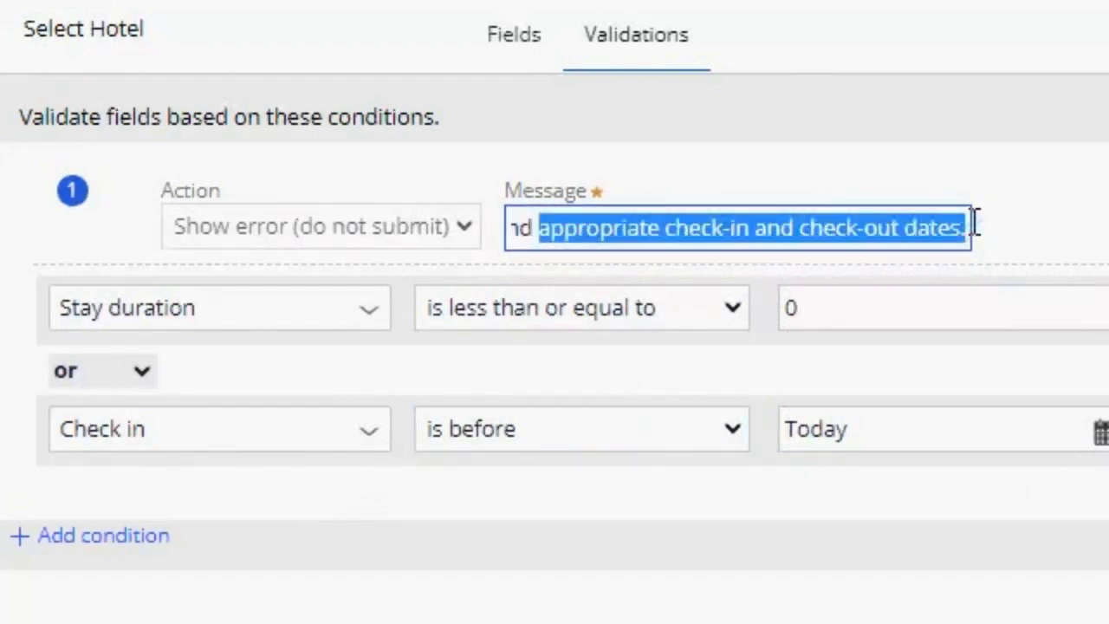
pyautogui.click(925, 218)
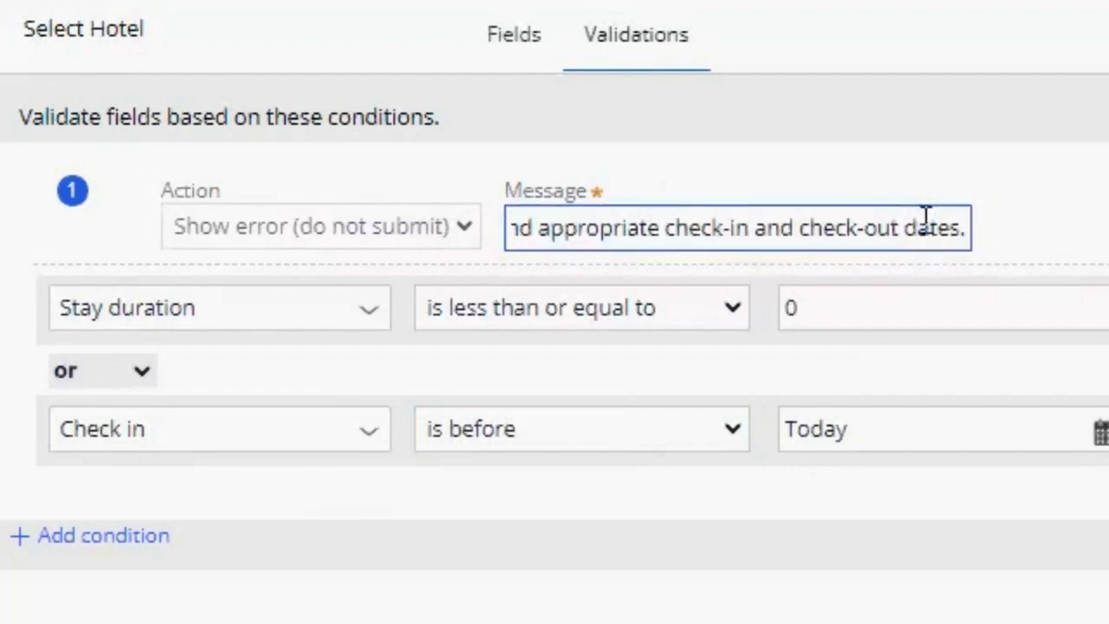
# - Add a second validation condition with the message "Stay duration cannot exceed 30 days."
pyautogui.click(103, 536)
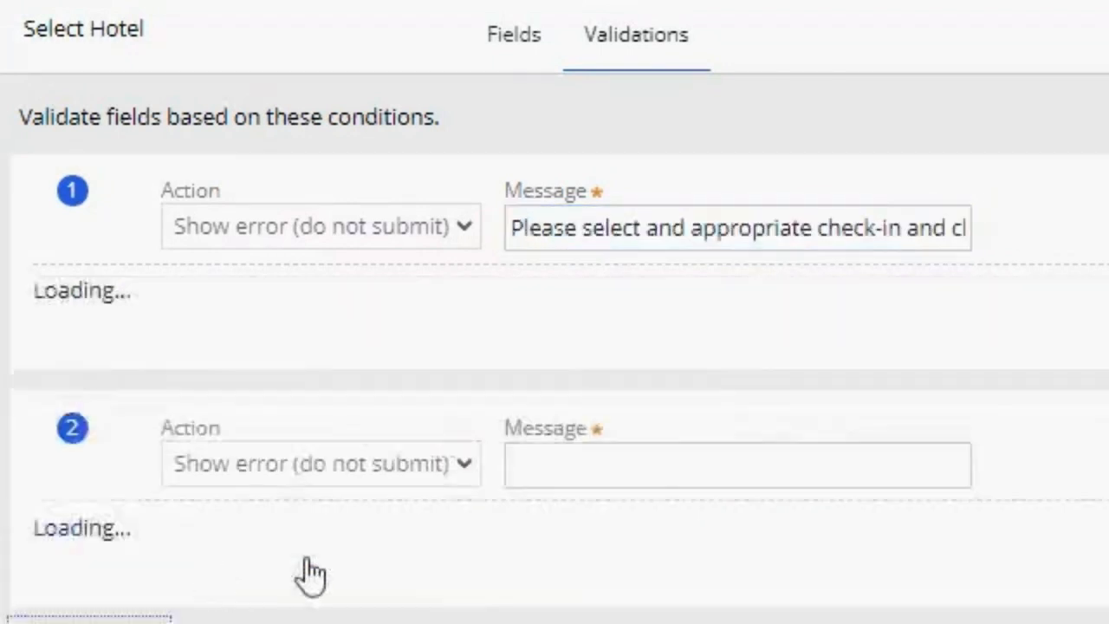
pyautogui.scroll(-4, 668, 532)
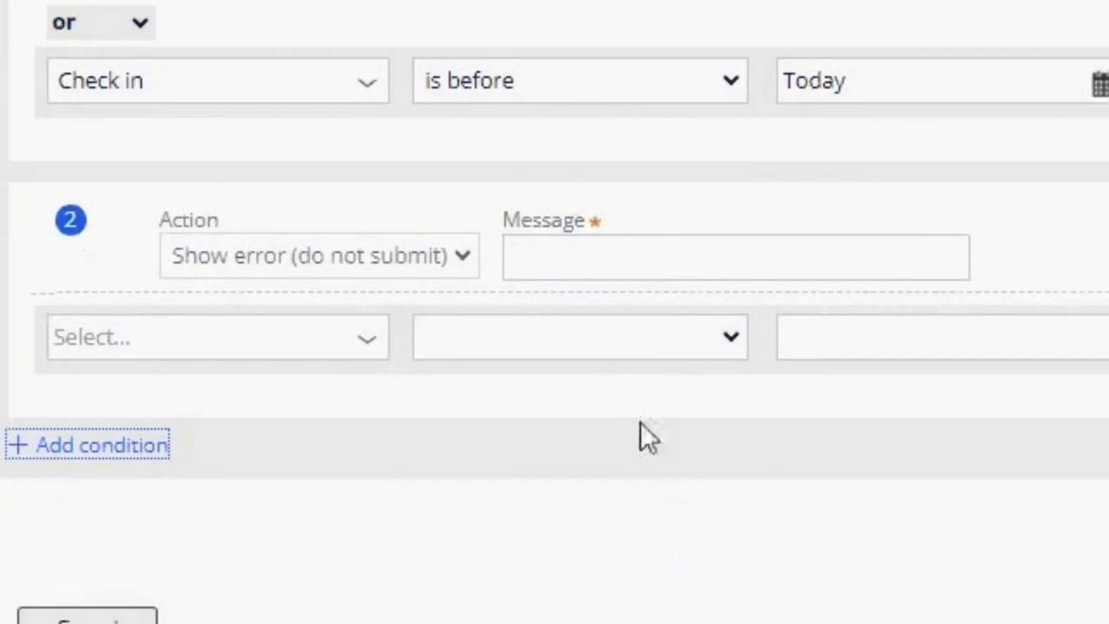
pyautogui.click(589, 257)
pyautogui.write('Stay durarticon cannot exceed 30 days.')
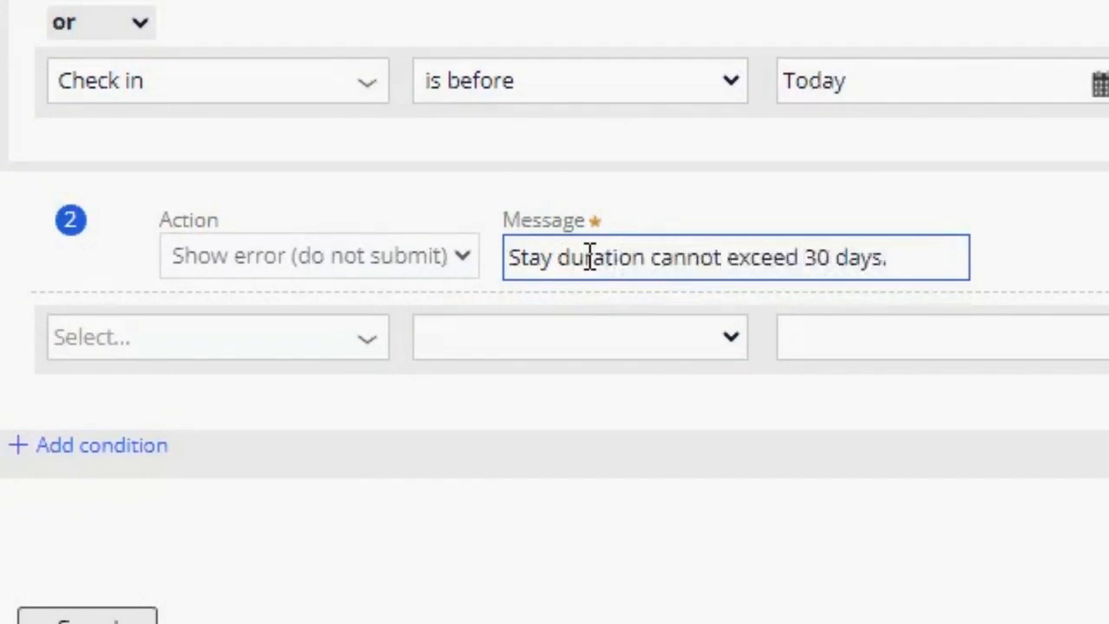
# - Set the second validation to trigger when Stay duration is greater than 30, and submit the Select Hotel view
pyautogui.click(379, 365)
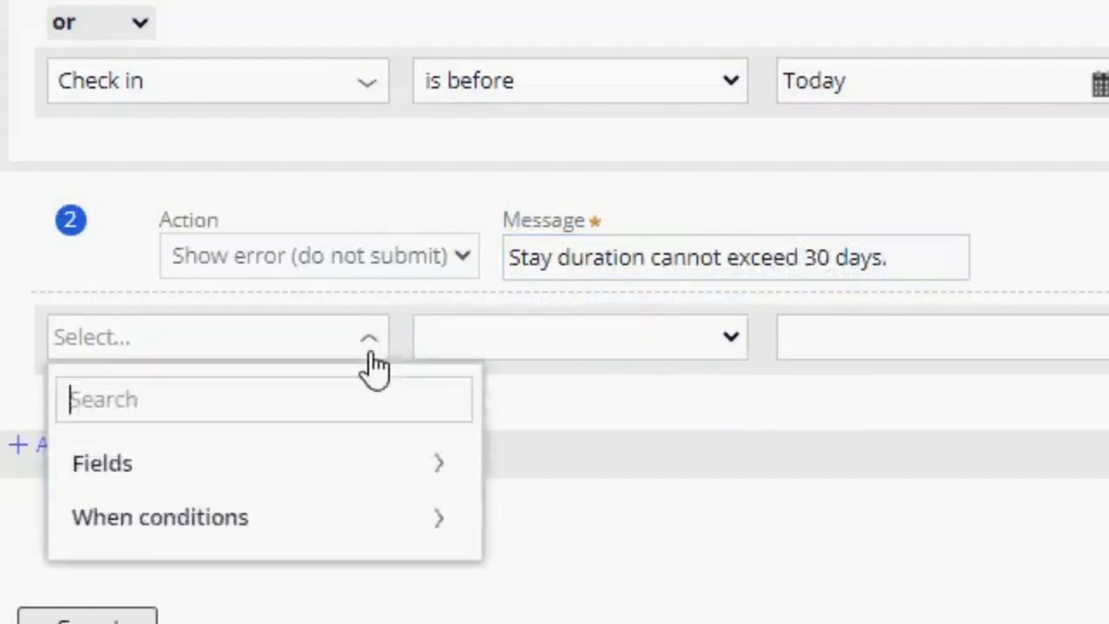
pyautogui.write('sa')
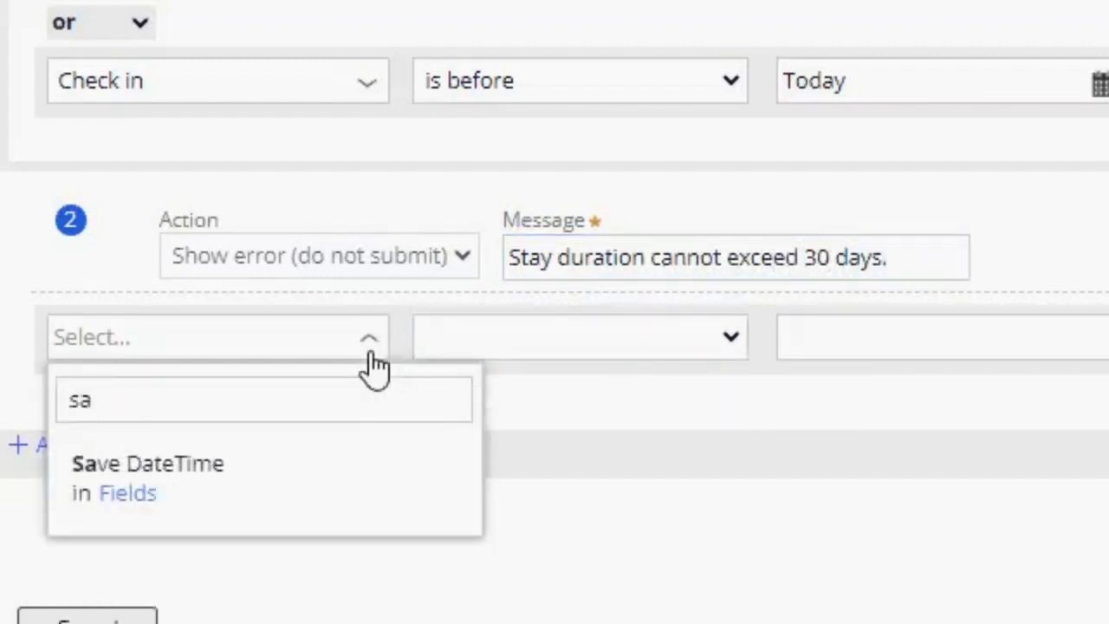
pyautogui.write('tay')
pyautogui.click(315, 481)
pyautogui.click(702, 355)
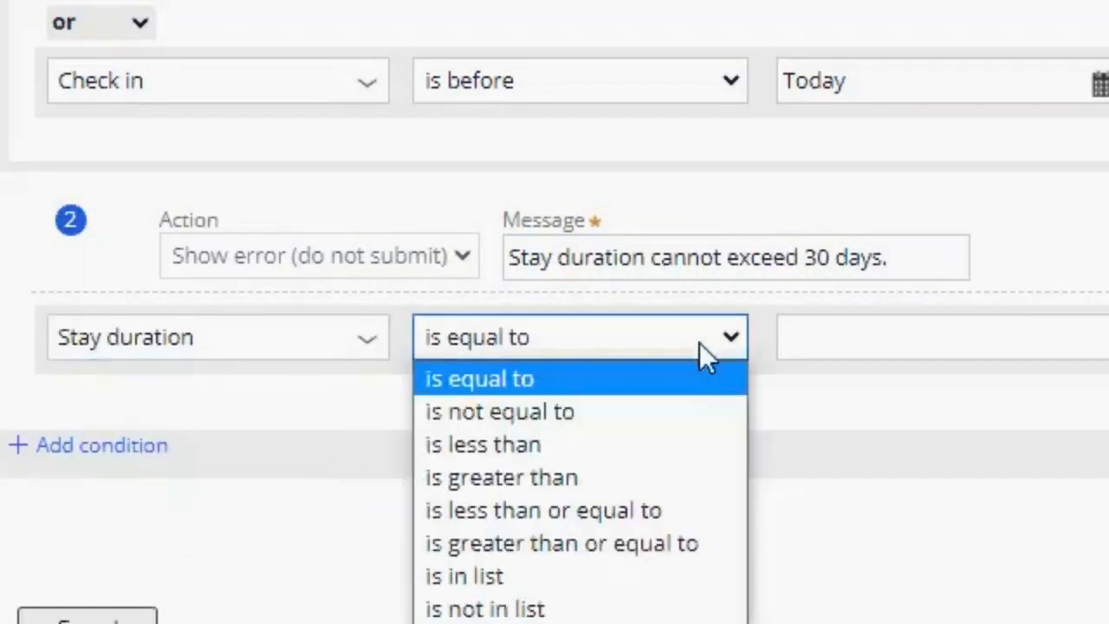
pyautogui.click(675, 479)
pyautogui.click(861, 347)
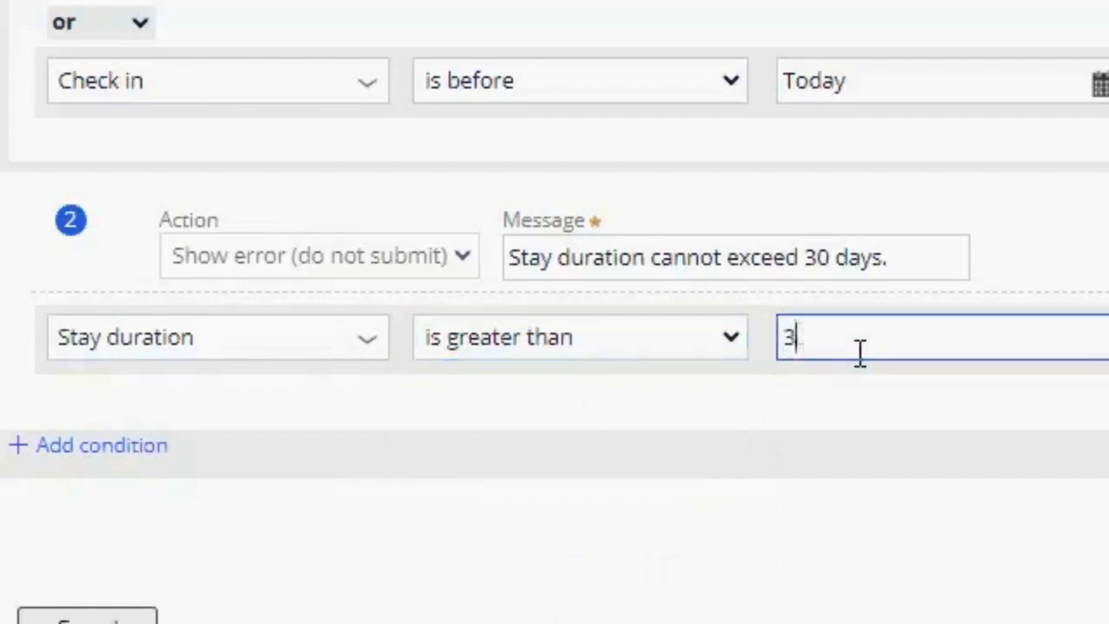
pyautogui.click(909, 265)
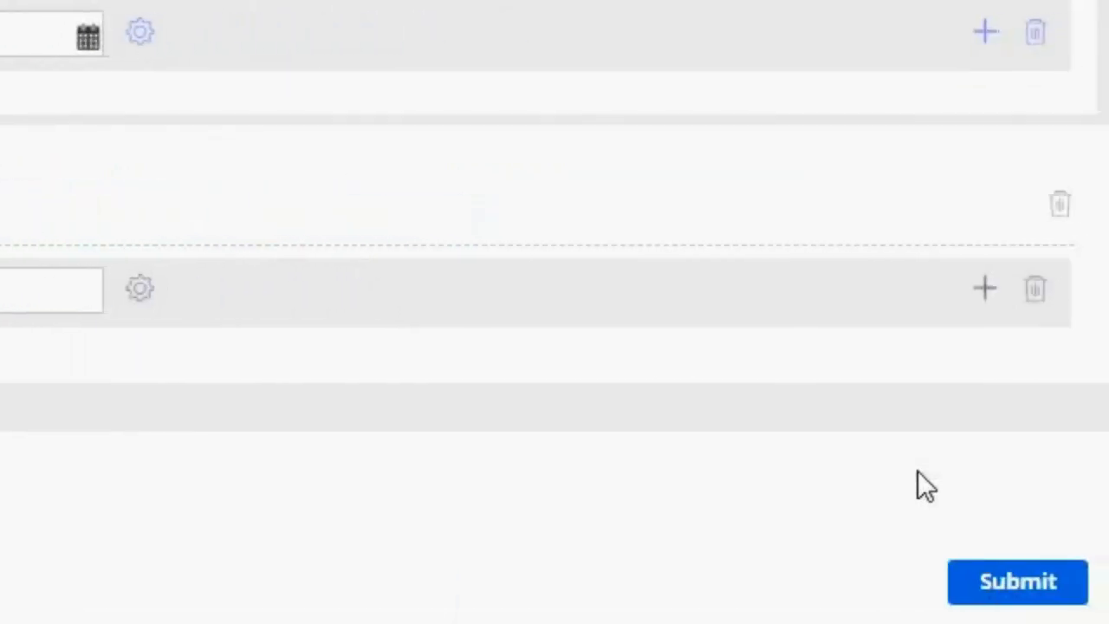
pyautogui.click(1099, 577)
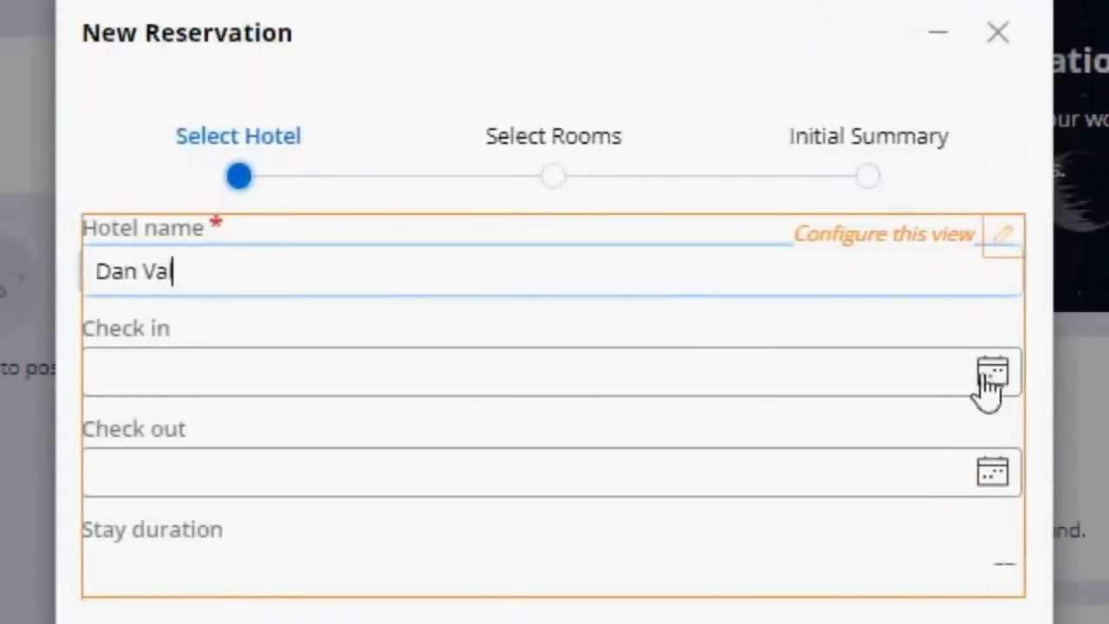
# - Test the reservation form with check-in 7/23/2023 and check-out 8/31/2023, continue, and examine the validation message
pyautogui.click(993, 372)
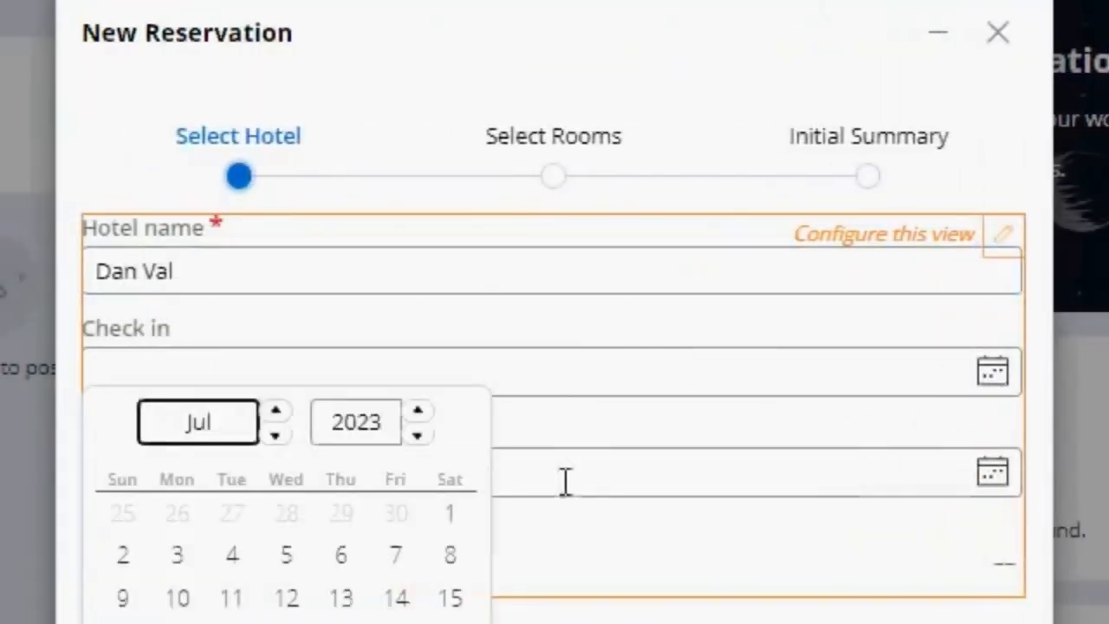
pyautogui.click(123, 623)
pyautogui.click(1000, 476)
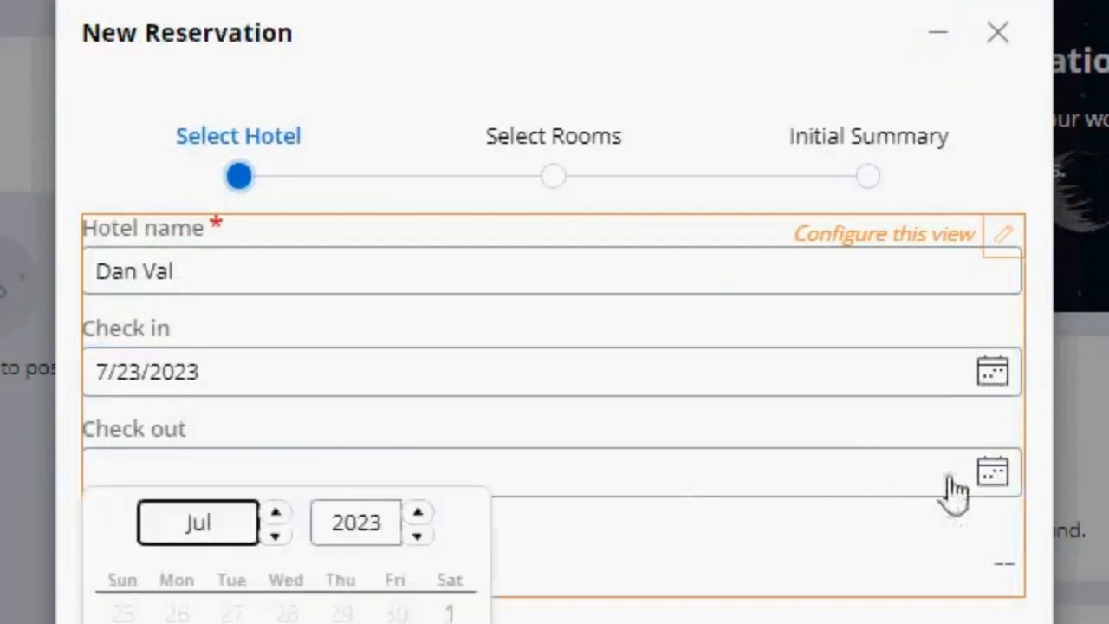
pyautogui.click(279, 512)
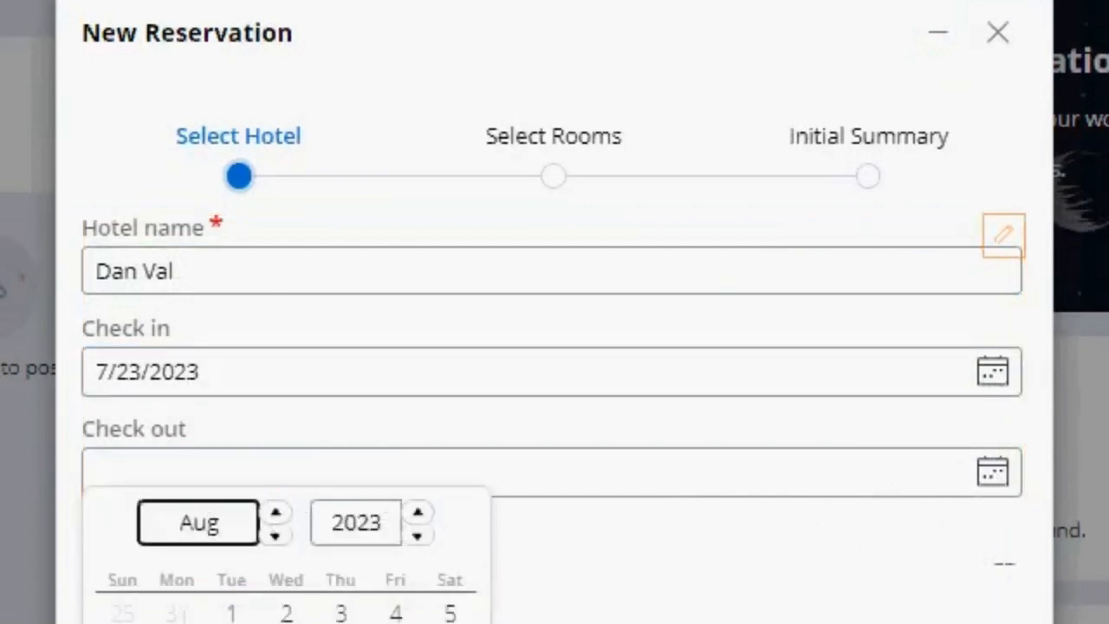
pyautogui.click(341, 623)
pyautogui.moveTo(989, 564); pyautogui.dragTo(1034, 580)
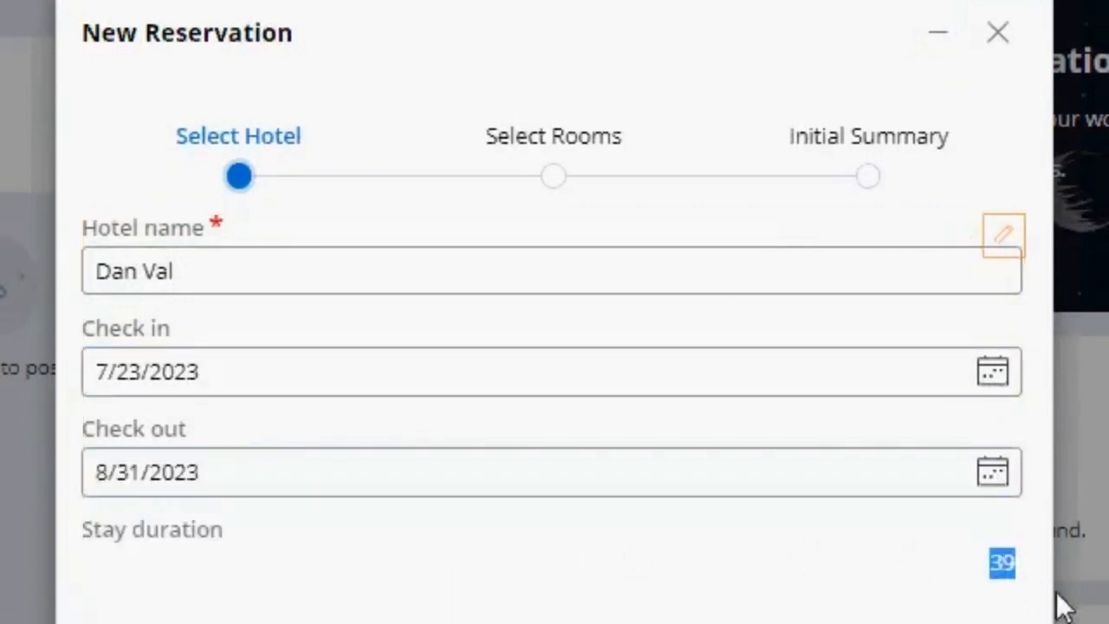
pyautogui.click(1006, 583)
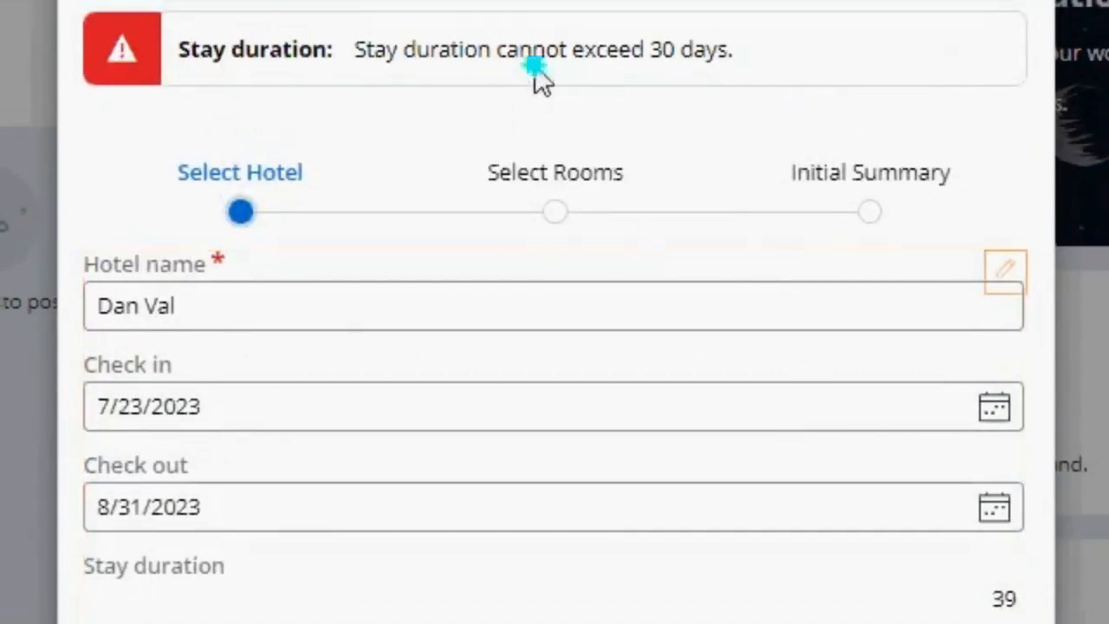
pyautogui.tripleClick(532, 46)
pyautogui.click(384, 69)
# - Change the check-out date to 7/28/2023 and continue to the Select Rooms step
pyautogui.click(994, 509)
pyautogui.click(278, 546)
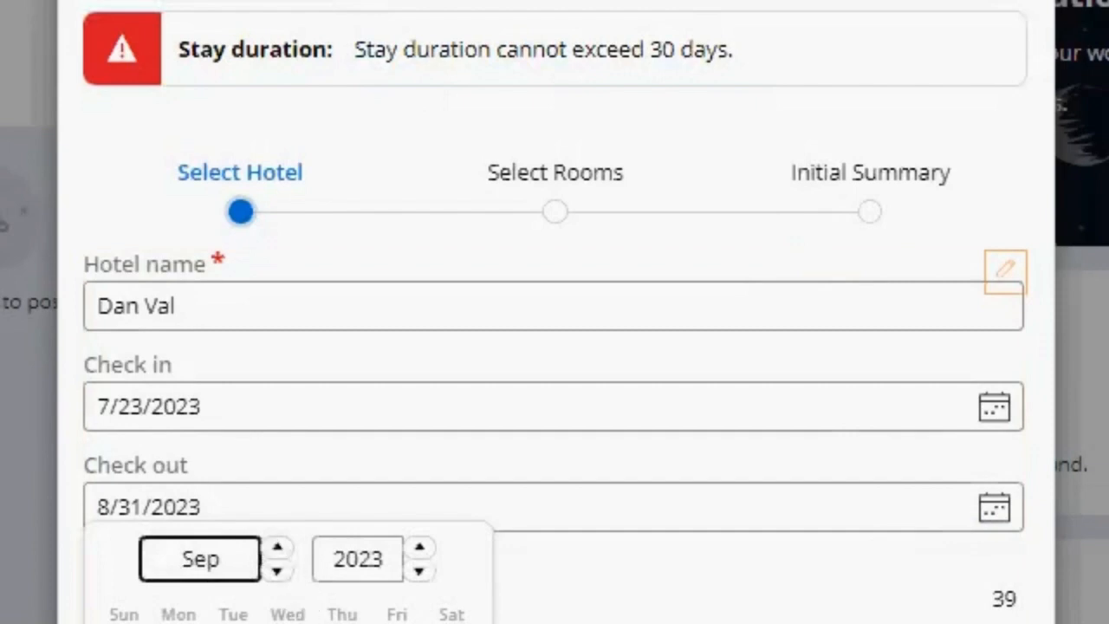
pyautogui.click(278, 570)
pyautogui.click(277, 570)
pyautogui.click(397, 623)
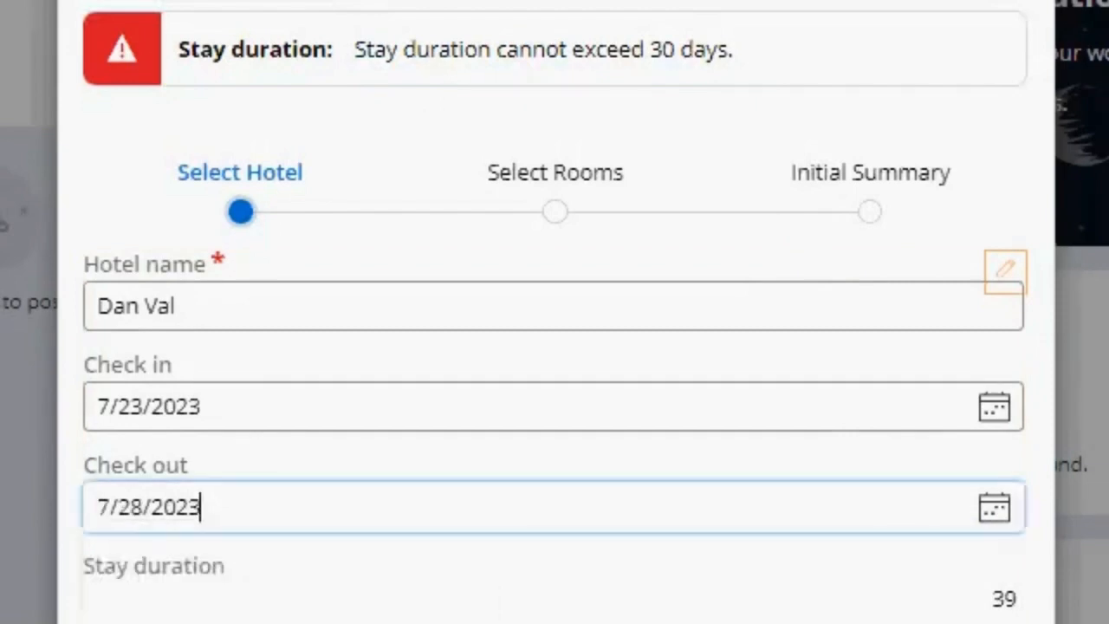
pyautogui.click(958, 593)
# - Choose the Double room type and continue to the Initial Summary
pyautogui.click(438, 208)
pyautogui.click(396, 315)
pyautogui.click(934, 404)
# - Go back to Select Hotel to review the hotel name, and return to the Select Rooms step
pyautogui.click(286, 623)
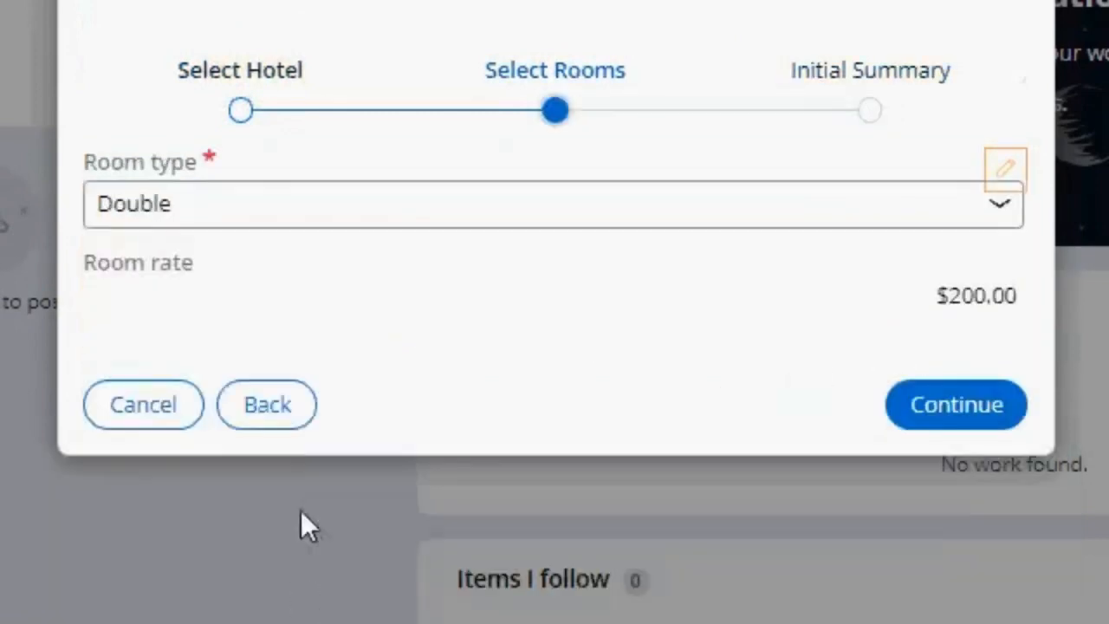
pyautogui.click(288, 411)
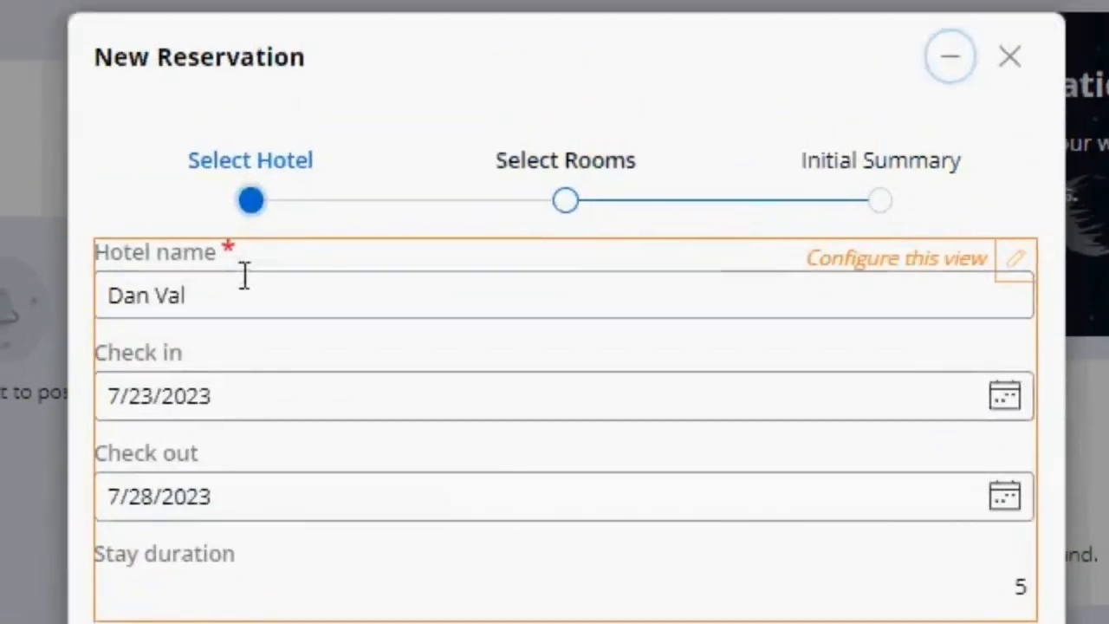
pyautogui.moveTo(265, 297); pyautogui.dragTo(80, 302)
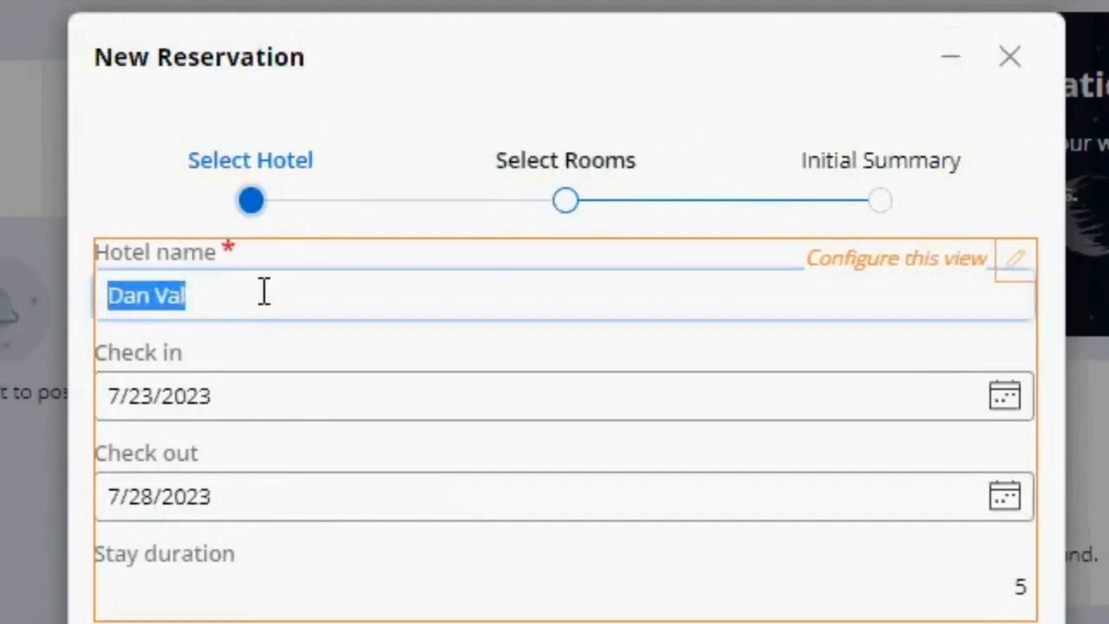
pyautogui.click(954, 604)
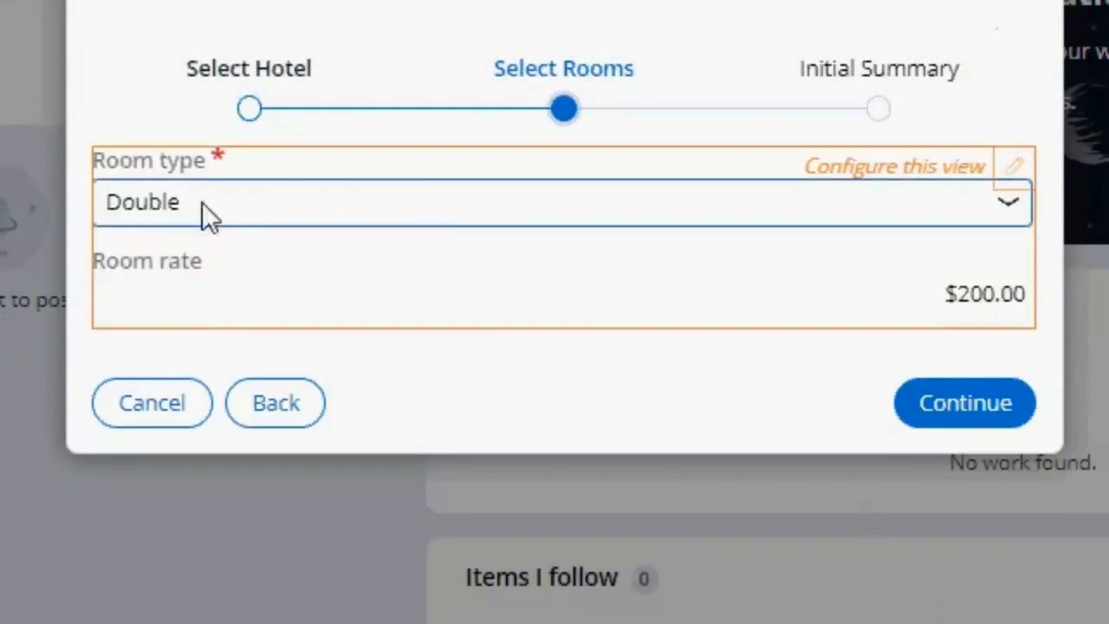
# - Switch the room type to King and to Suite, and return to the hotel name on the Select Hotel step
pyautogui.click(216, 202)
pyautogui.click(242, 252)
pyautogui.click(257, 205)
pyautogui.click(231, 347)
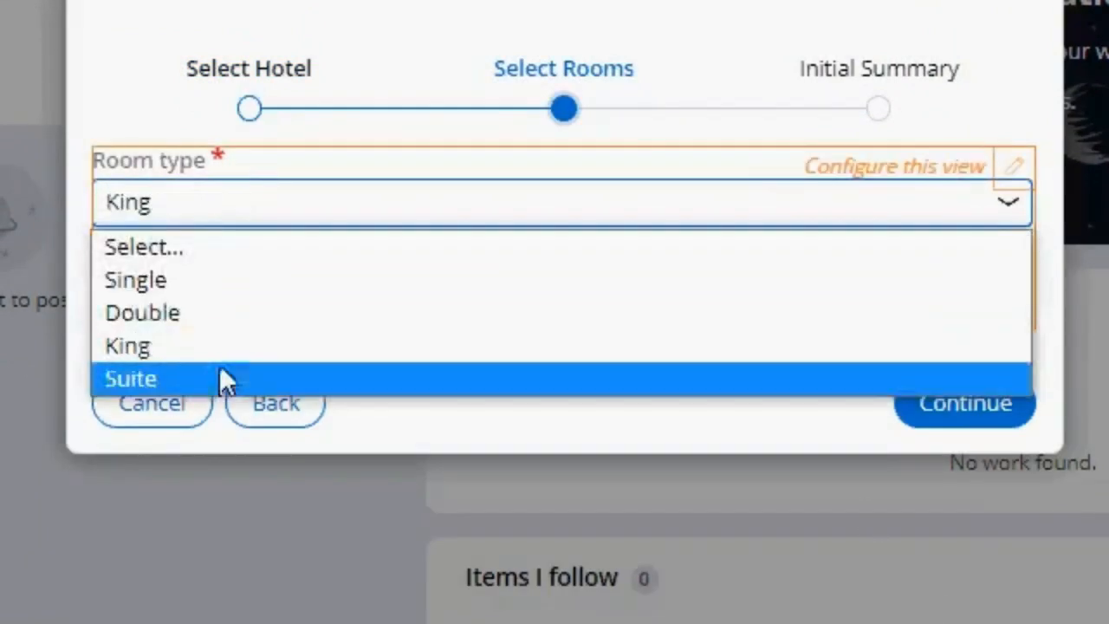
pyautogui.click(220, 378)
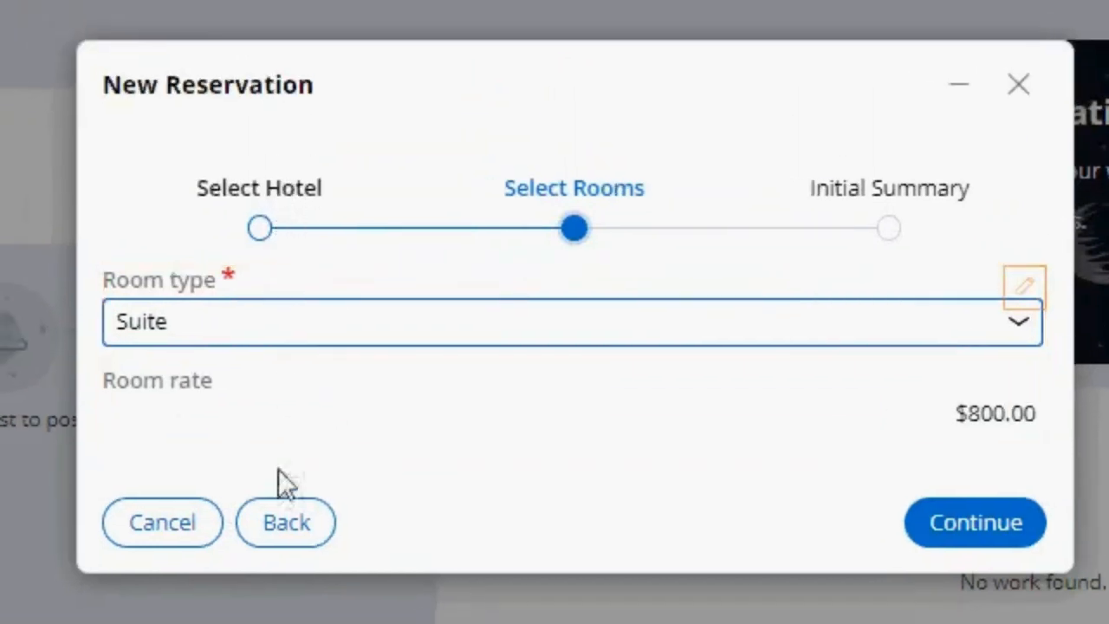
pyautogui.click(286, 522)
pyautogui.tripleClick(224, 326)
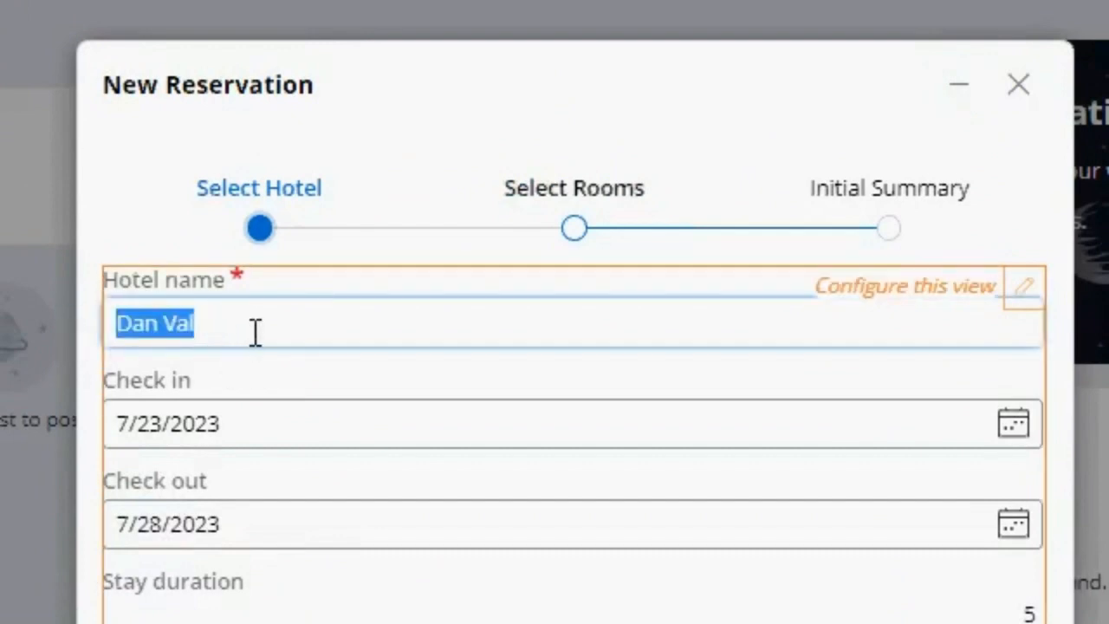